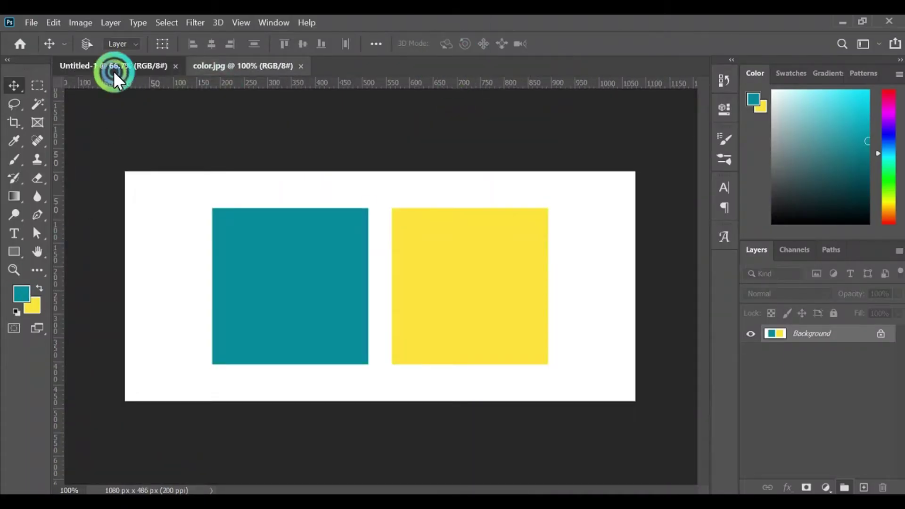
Open the Electric Scooter logo image asasas from the Downloads folder in File Explorer as a new Photoshop document
{"action": "left_click", "coordinate": [113, 69]}
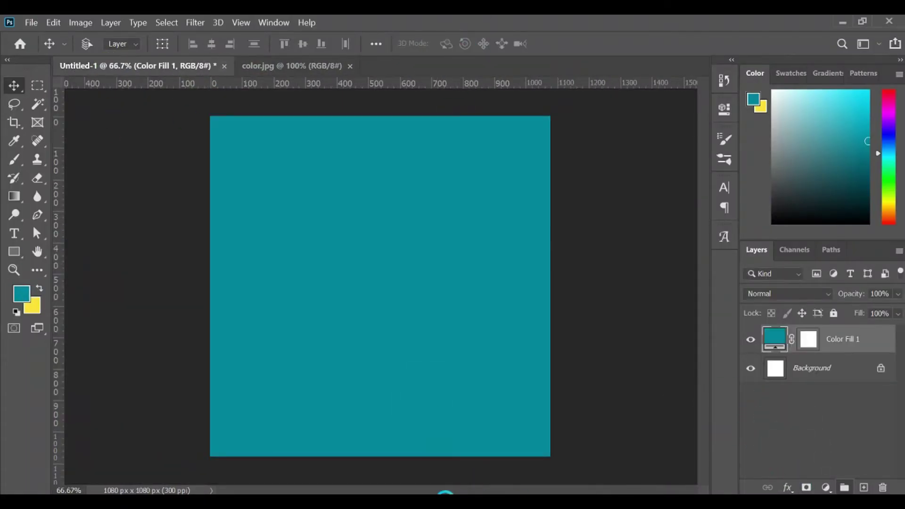
{"action": "left_click", "coordinate": [446, 492]}
{"action": "left_click", "coordinate": [339, 448]}
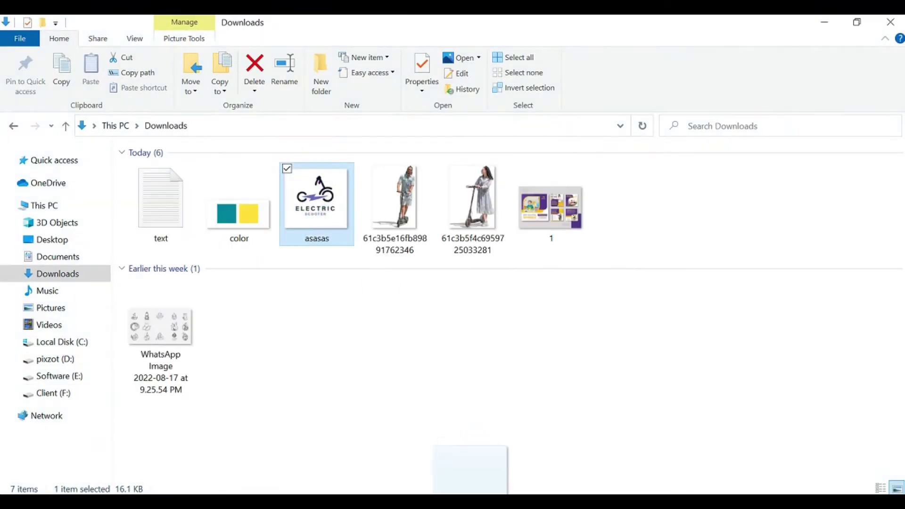
{"action": "left_click_drag", "start_coordinate": [470, 477], "coordinate": [431, 53]}
{"action": "left_click", "coordinate": [304, 69]}
{"action": "left_click", "coordinate": [420, 66]}
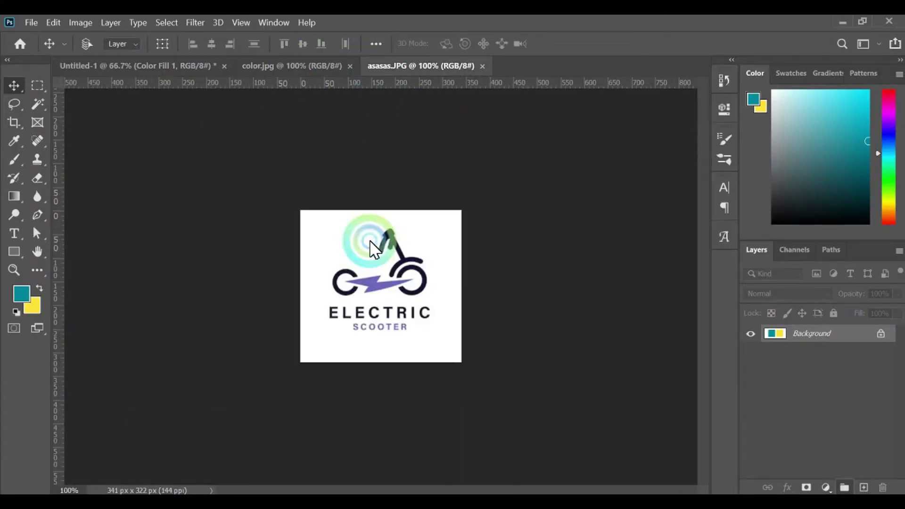
Isolate the logo from its white background with the Magic Wand onto a new layer, and hide the Background layer
{"action": "key", "text": "w"}
{"action": "left_click", "coordinate": [359, 302]}
{"action": "left_click", "coordinate": [384, 335]}
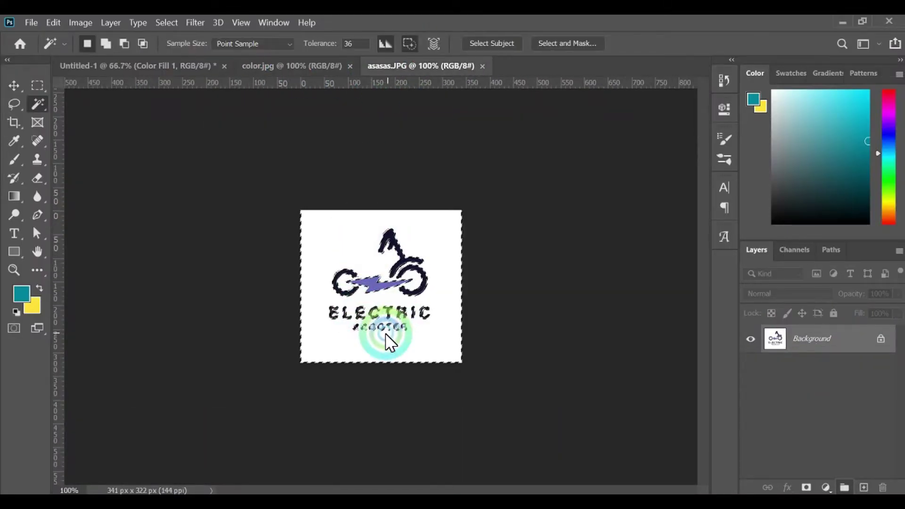
{"action": "key", "text": "ctrl+shift+i"}
{"action": "key", "text": "ctrl+j"}
{"action": "left_click", "coordinate": [750, 367]}
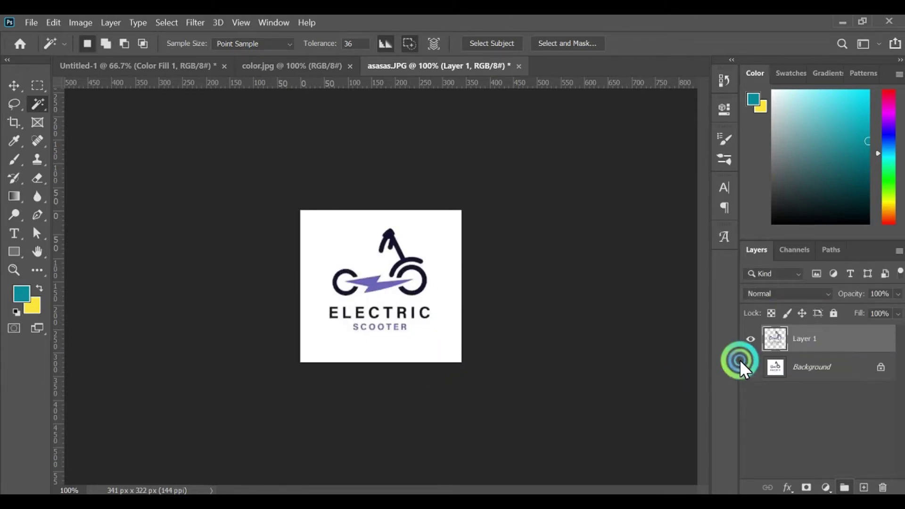
Delete the leftover white areas enclosed by the letters of SCOOTER in the extracted logo and clear the selection
{"action": "key", "text": "z"}
{"action": "left_click", "coordinate": [384, 339]}
{"action": "left_click", "coordinate": [378, 415]}
{"action": "key", "text": "w"}
{"action": "left_click", "coordinate": [365, 393]}
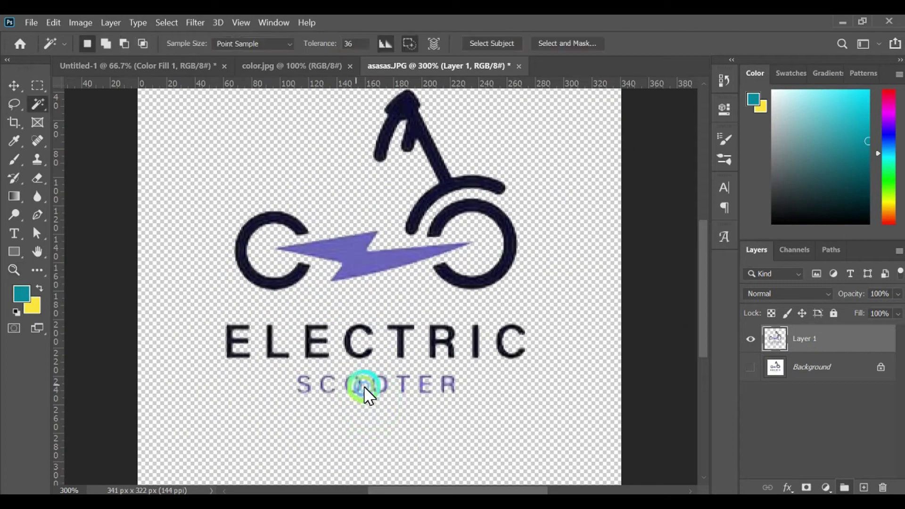
{"action": "key", "text": "Delete"}
{"action": "left_click", "coordinate": [447, 381]}
{"action": "key", "text": "Delete"}
{"action": "key", "text": "ctrl+d"}
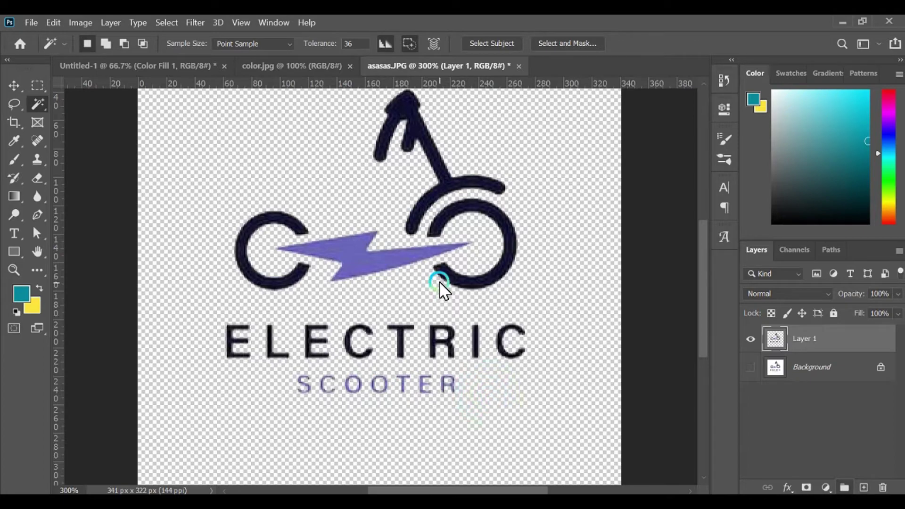
Transfer the extracted logo layer into the teal Untitled-1 document
{"action": "key", "text": "z"}
{"action": "left_click", "coordinate": [440, 281], "text": "alt"}
{"action": "key", "text": "v"}
{"action": "left_click_drag", "start_coordinate": [345, 190], "coordinate": [364, 253]}
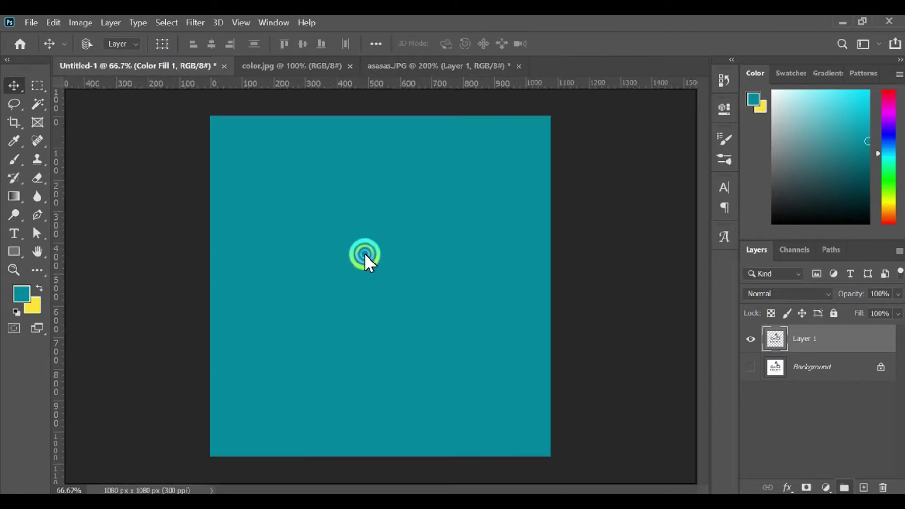
Apply a white (ffffff) Color Overlay at 100% opacity to the logo layer
{"action": "left_click", "coordinate": [788, 487]}
{"action": "left_click", "coordinate": [818, 429]}
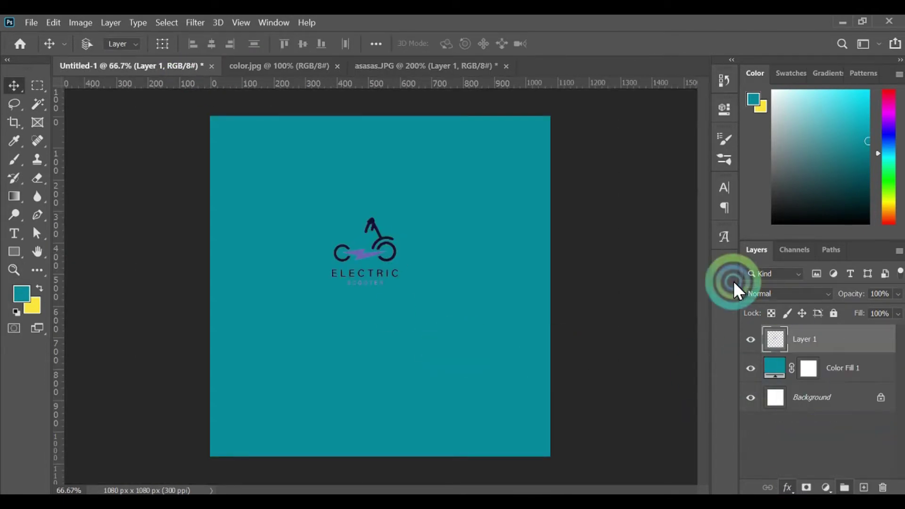
{"action": "left_click", "coordinate": [690, 205]}
{"action": "type", "text": "ffffff"}
{"action": "key", "text": "Return"}
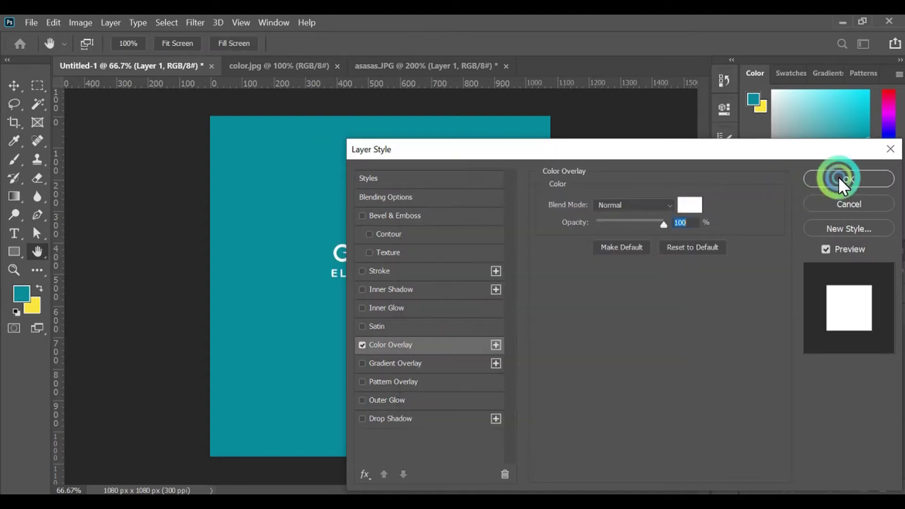
{"action": "left_click", "coordinate": [839, 179]}
Convert the logo layer to a smart object, scale it down and place it in the canvas's upper-left corner
{"action": "right_click", "coordinate": [797, 341]}
{"action": "left_click", "coordinate": [674, 222]}
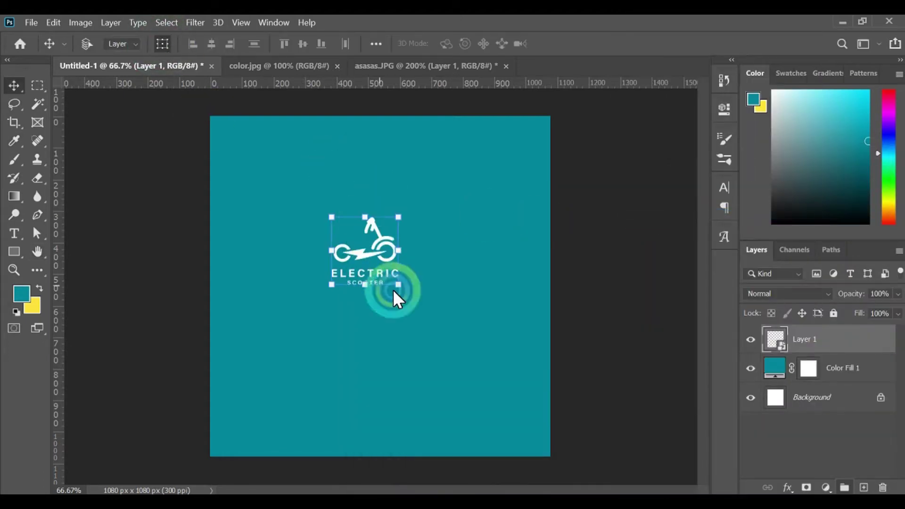
{"action": "left_click_drag", "start_coordinate": [396, 279], "coordinate": [263, 160]}
{"action": "left_click", "coordinate": [378, 114]}
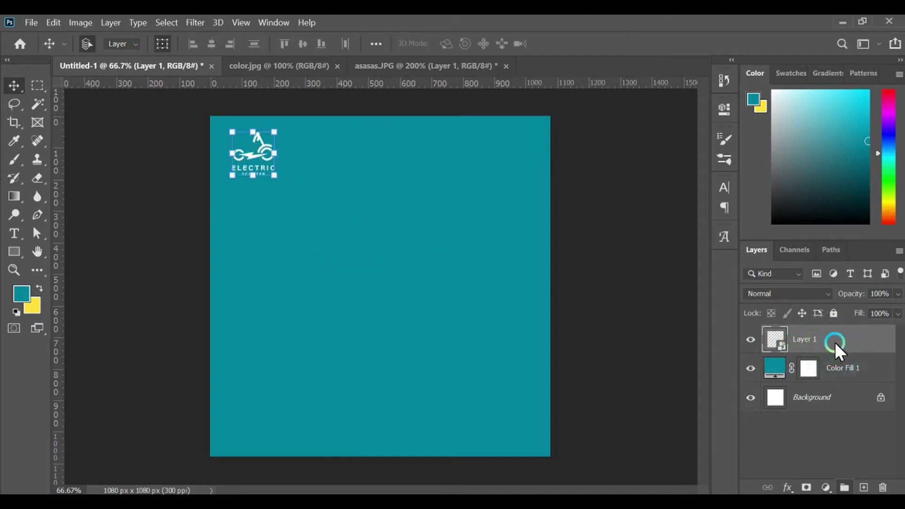
Group the logo layer and name the group "logo"
{"action": "key", "text": "ctrl+g"}
{"action": "left_click", "coordinate": [766, 334]}
{"action": "double_click", "coordinate": [792, 336]}
{"action": "type", "text": "logo"}
{"action": "key", "text": "Return"}
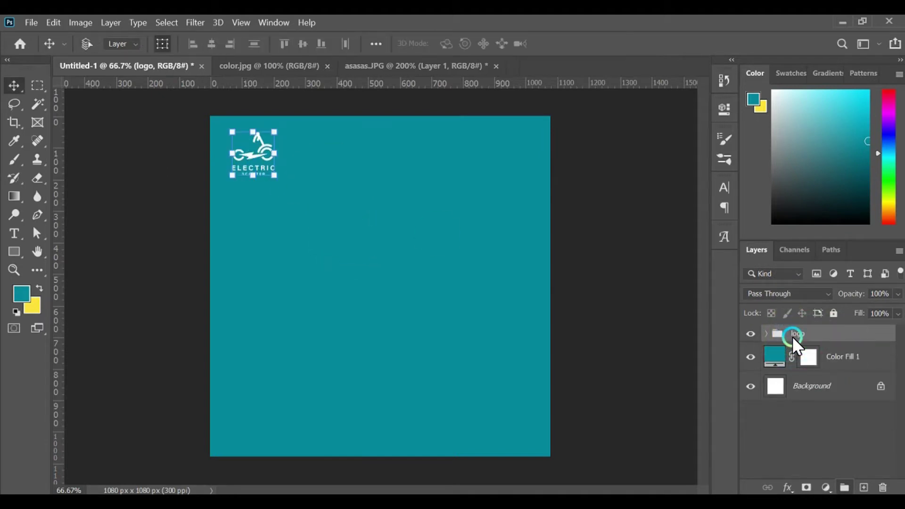
Save the document in Downloads as a PSD named "social media post for electric scooty"
{"action": "key", "text": "ctrl+shift+s"}
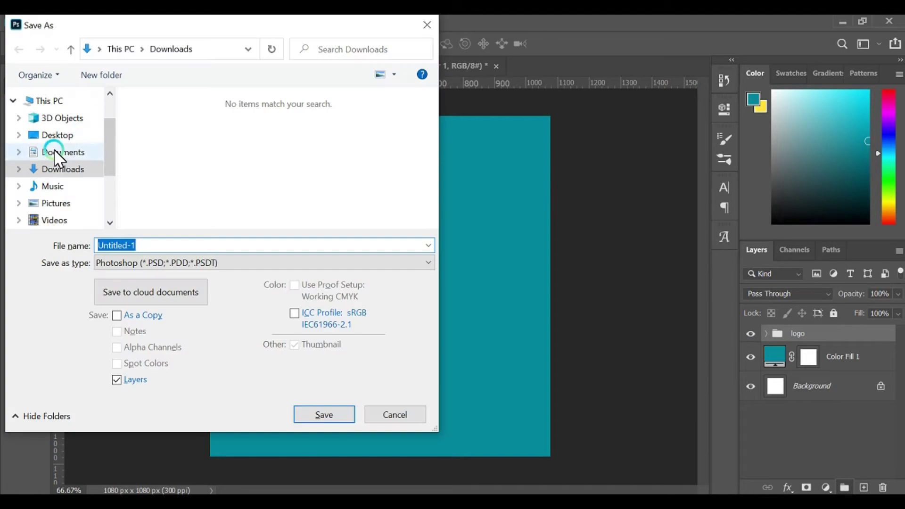
{"action": "left_click", "coordinate": [158, 246]}
{"action": "type", "text": "social media post for electric"}
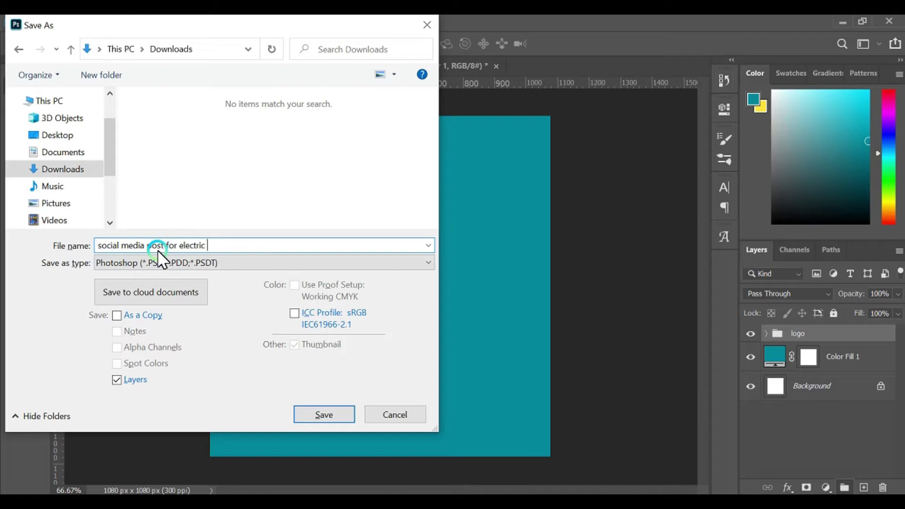
{"action": "key", "text": "Return"}
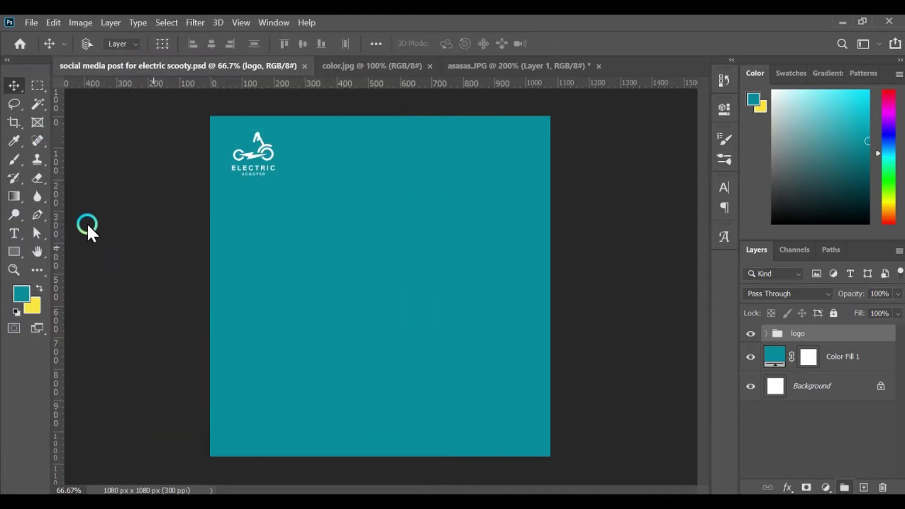
Place a vertical guide at the logo's left edge and copy "The future is electric, and it's available now" from the text file in Notepad
{"action": "left_click_drag", "start_coordinate": [57, 231], "coordinate": [234, 279]}
{"action": "left_click", "coordinate": [394, 471]}
{"action": "left_click", "coordinate": [514, 505]}
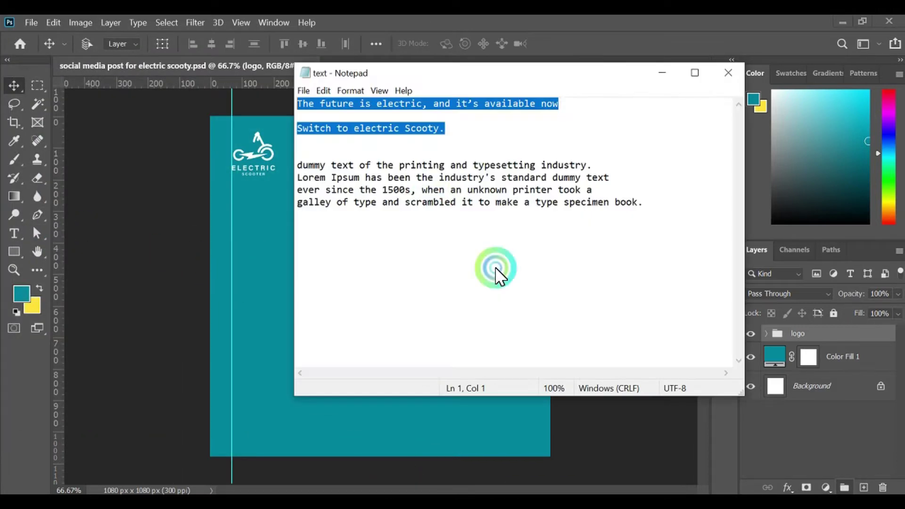
{"action": "left_click", "coordinate": [366, 130]}
{"action": "left_click_drag", "start_coordinate": [296, 101], "coordinate": [558, 105]}
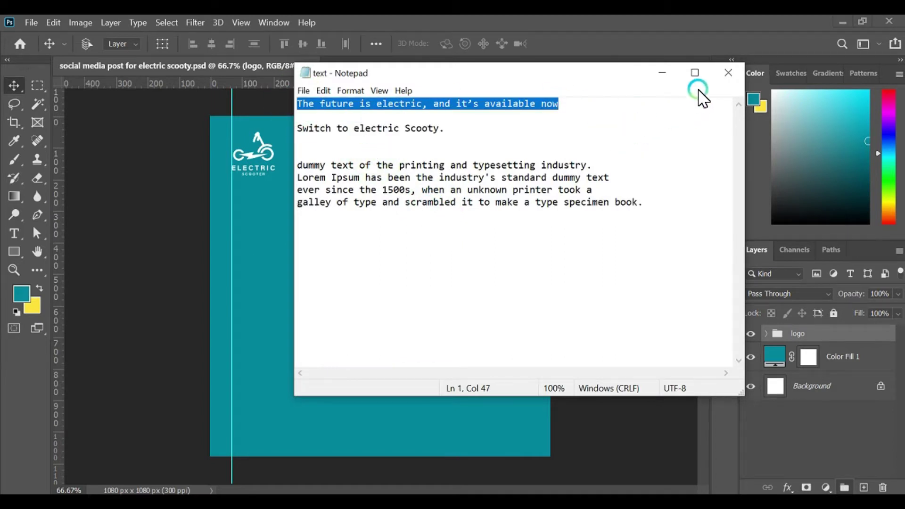
Paste the copied headline into a new left-aligned white text layer below the logo in Photoshop
{"action": "left_click", "coordinate": [181, 140]}
{"action": "left_click", "coordinate": [15, 233]}
{"action": "left_click", "coordinate": [232, 213]}
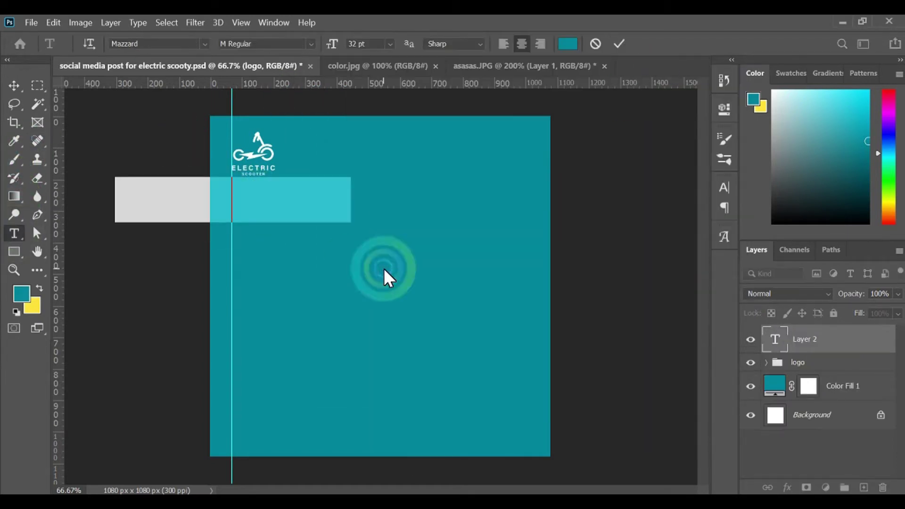
{"action": "left_click", "coordinate": [506, 45]}
{"action": "left_click", "coordinate": [720, 188]}
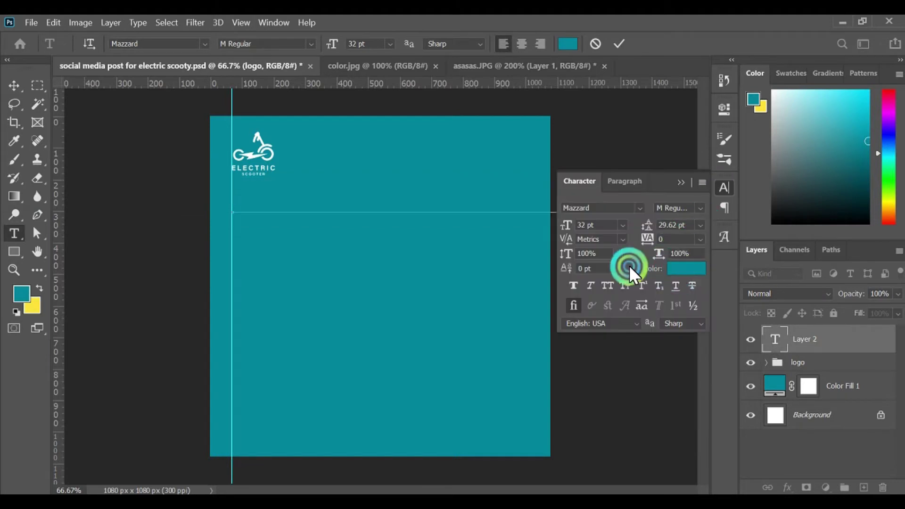
{"action": "left_click", "coordinate": [687, 268]}
{"action": "left_click", "coordinate": [732, 184]}
Align the headline to the vertical guide and set its font to Mazzard M Medium at 17 pt
{"action": "left_click", "coordinate": [14, 85]}
{"action": "left_click", "coordinate": [293, 203]}
{"action": "left_click_drag", "start_coordinate": [293, 202], "coordinate": [284, 234]}
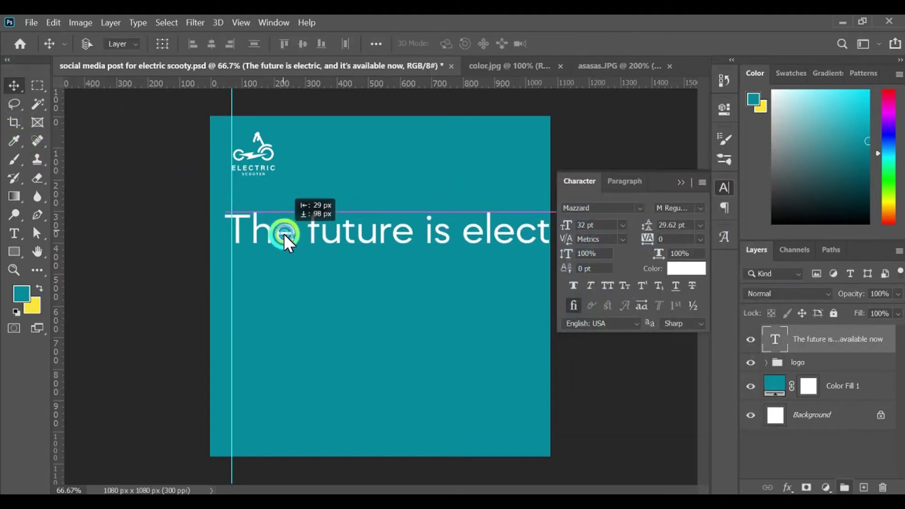
{"action": "left_click", "coordinate": [513, 244]}
{"action": "left_click_drag", "start_coordinate": [568, 224], "coordinate": [556, 227]}
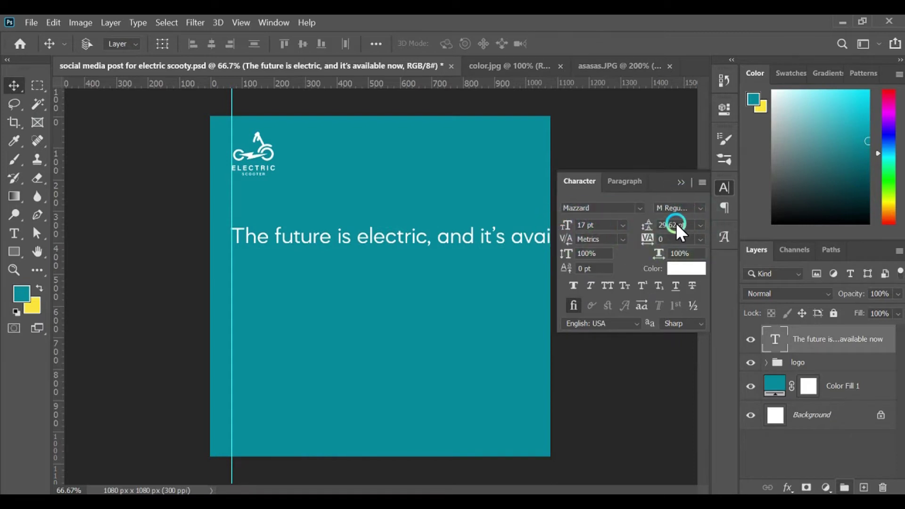
{"action": "left_click", "coordinate": [679, 208]}
{"action": "left_click", "coordinate": [730, 329]}
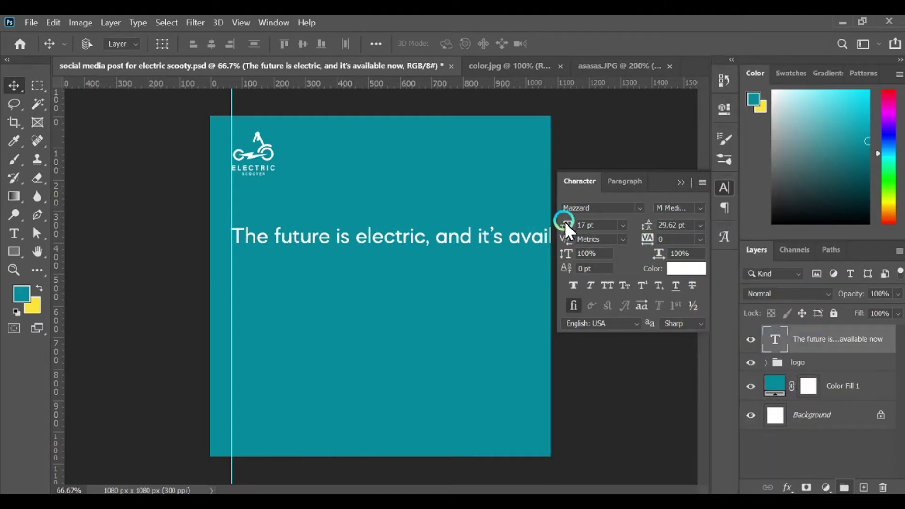
Break the headline into two lines after "electric," and set its leading to 20.62 pt
{"action": "double_click", "coordinate": [442, 242]}
{"action": "key", "text": "Return"}
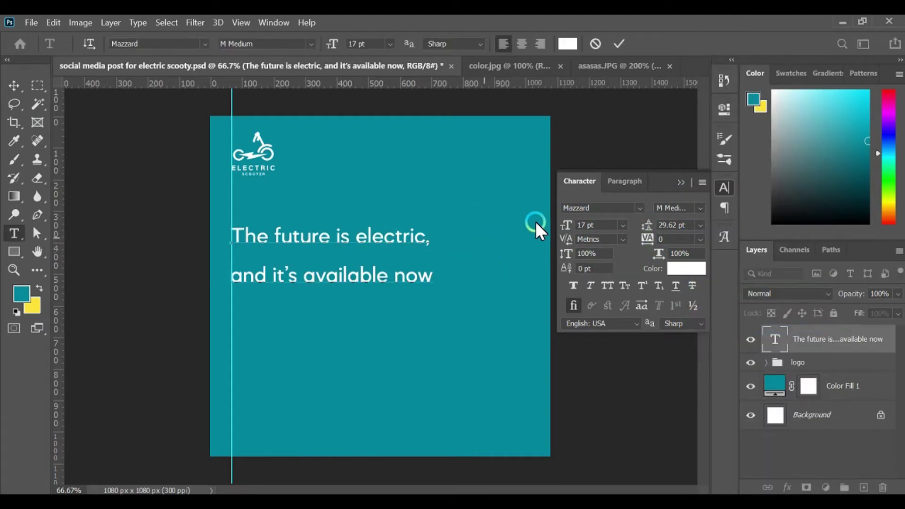
{"action": "key", "text": "ctrl+a"}
{"action": "left_click_drag", "start_coordinate": [649, 228], "coordinate": [643, 233]}
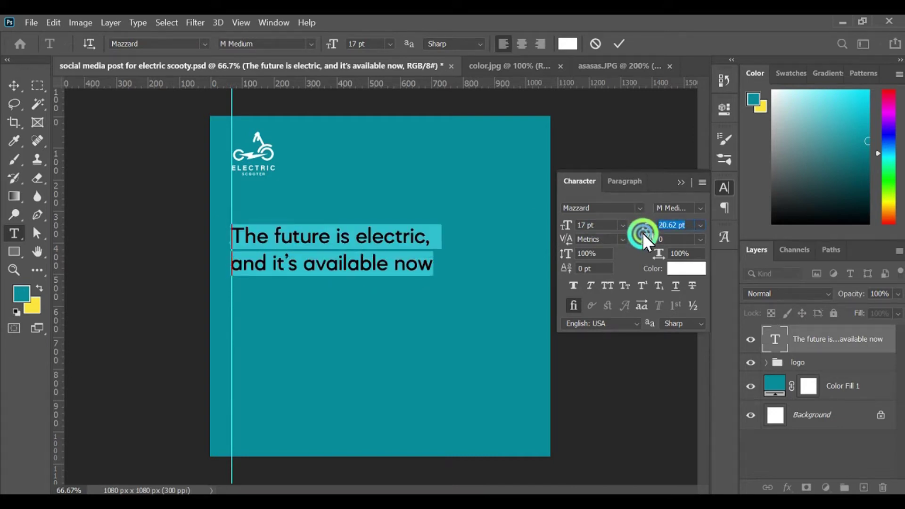
Shift the vertical guide slightly closer to the canvas's left edge and align the logo and headline to it
{"action": "left_click", "coordinate": [14, 80]}
{"action": "left_click_drag", "start_coordinate": [231, 202], "coordinate": [222, 206]}
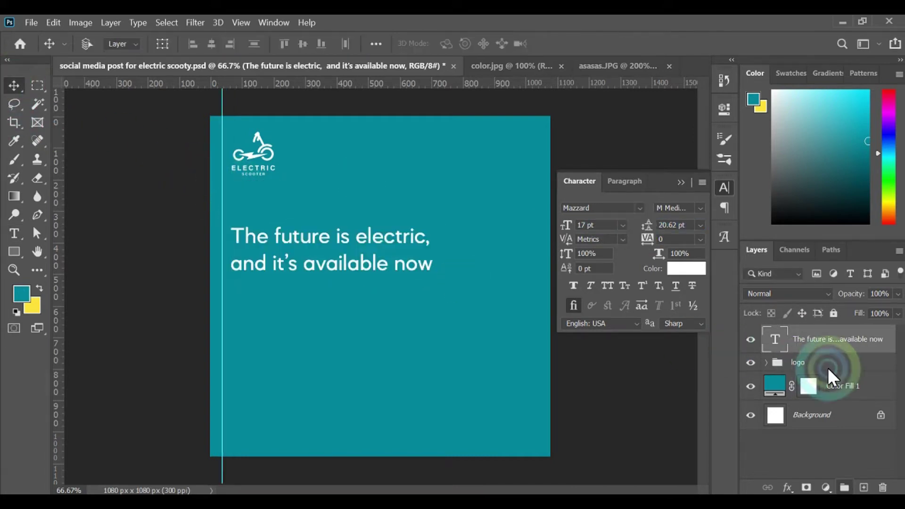
{"action": "left_click", "coordinate": [253, 154], "text": "ctrl+shift"}
{"action": "mouse_move", "coordinate": [274, 247]}
{"action": "left_mouse_down"}
{"action": "mouse_move", "coordinate": [264, 247]}
{"action": "mouse_move", "coordinate": [282, 233]}
{"action": "mouse_move", "coordinate": [266, 239]}
{"action": "left_mouse_up"}
{"action": "left_click", "coordinate": [663, 183]}
Select the headline layer alone and set its leading to 19.62 pt
{"action": "left_click", "coordinate": [871, 346]}
{"action": "left_click", "coordinate": [721, 193]}
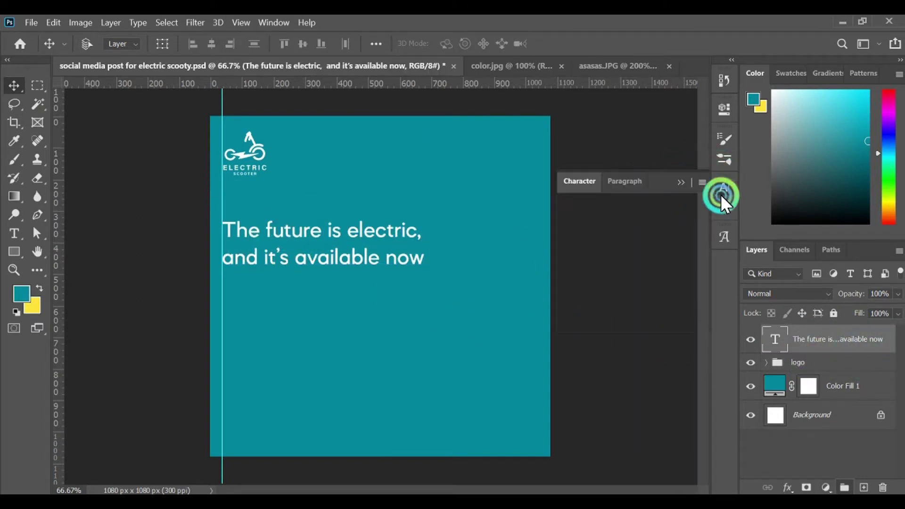
{"action": "left_click_drag", "start_coordinate": [651, 226], "coordinate": [649, 227]}
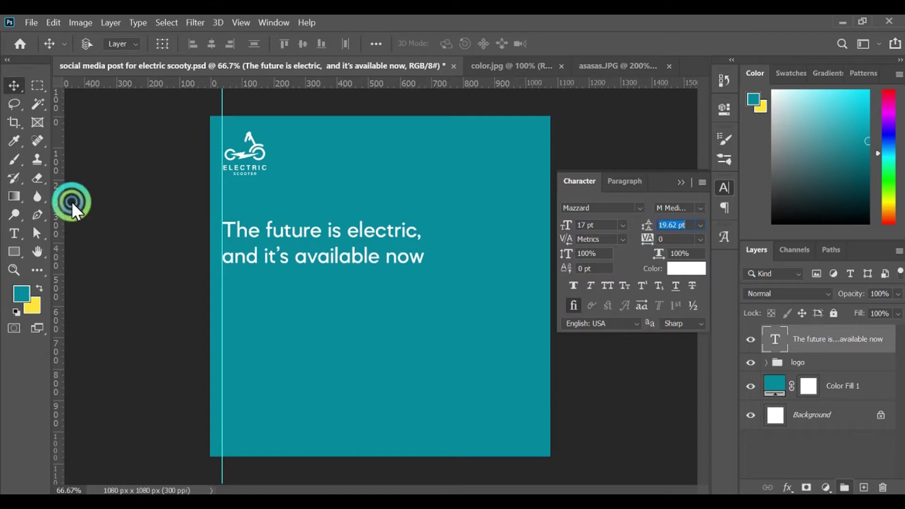
Remove the comma after "electric" in the headline and format that word in all caps
{"action": "left_click", "coordinate": [10, 235]}
{"action": "left_click_drag", "start_coordinate": [349, 235], "coordinate": [417, 234]}
{"action": "left_click", "coordinate": [420, 235]}
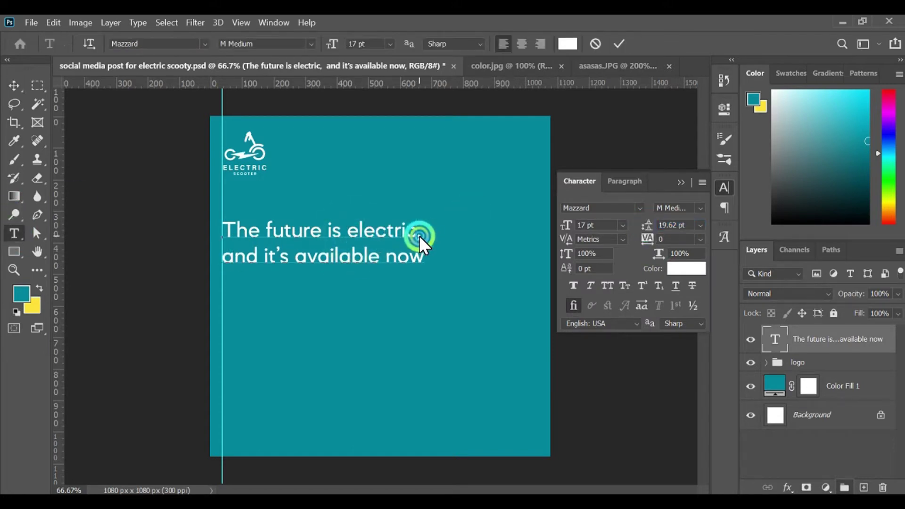
{"action": "double_click", "coordinate": [423, 236]}
{"action": "key", "text": "BackSpace"}
{"action": "left_click_drag", "start_coordinate": [348, 230], "coordinate": [422, 230]}
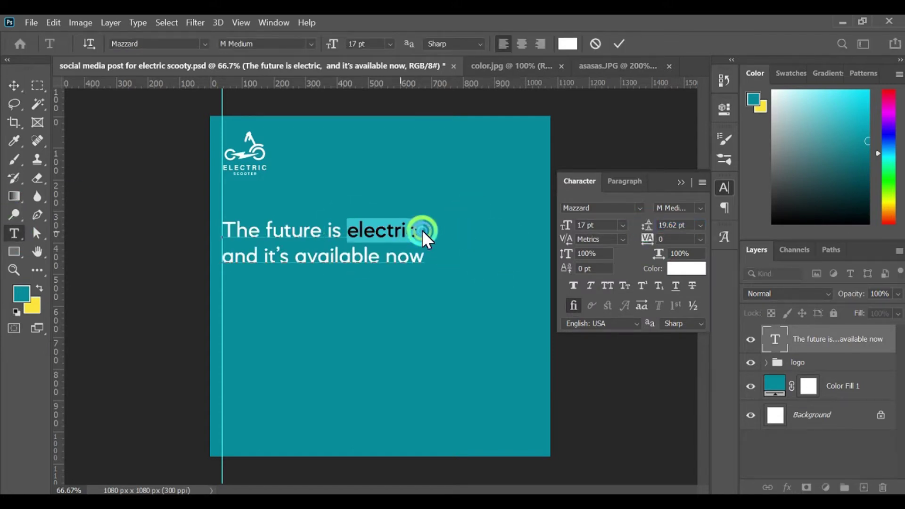
{"action": "left_click", "coordinate": [608, 285]}
{"action": "left_click", "coordinate": [620, 44]}
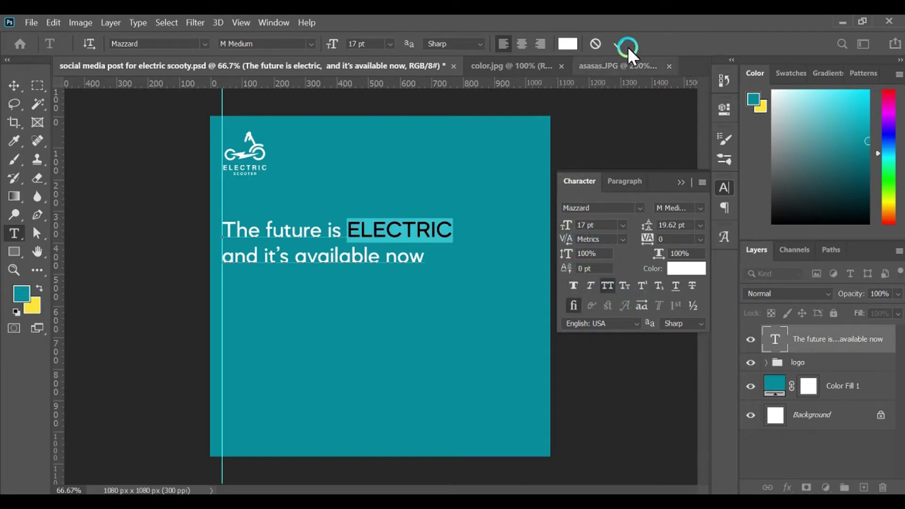
Tighten the leading between the two headline lines by one more increment
{"action": "left_click", "coordinate": [13, 86]}
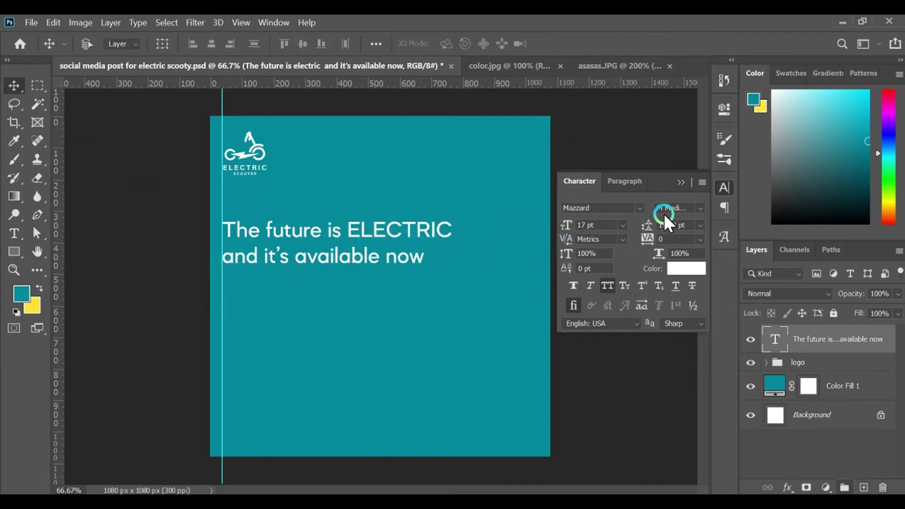
{"action": "left_click", "coordinate": [646, 225]}
{"action": "key", "text": "Down"}
{"action": "left_click", "coordinate": [682, 183]}
{"action": "left_click", "coordinate": [683, 182]}
{"action": "left_click", "coordinate": [537, 332]}
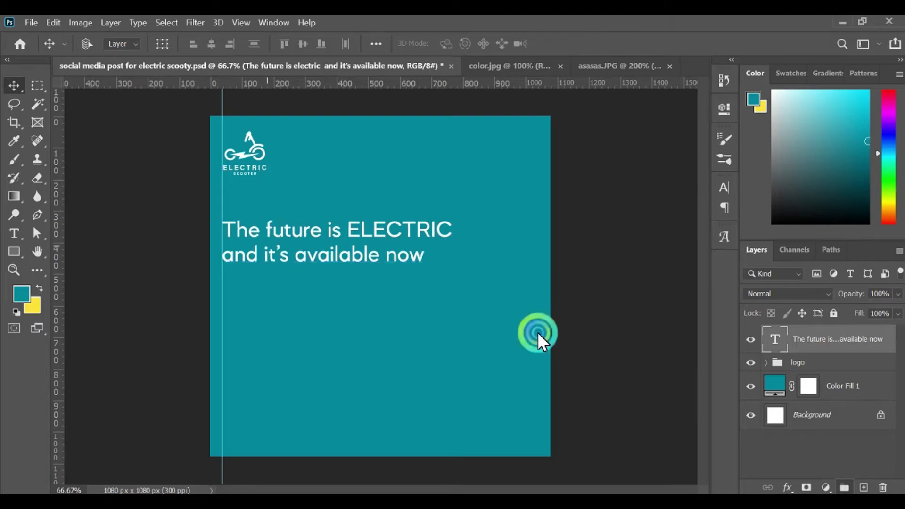
{"action": "left_click", "coordinate": [364, 479]}
{"action": "left_click", "coordinate": [415, 213]}
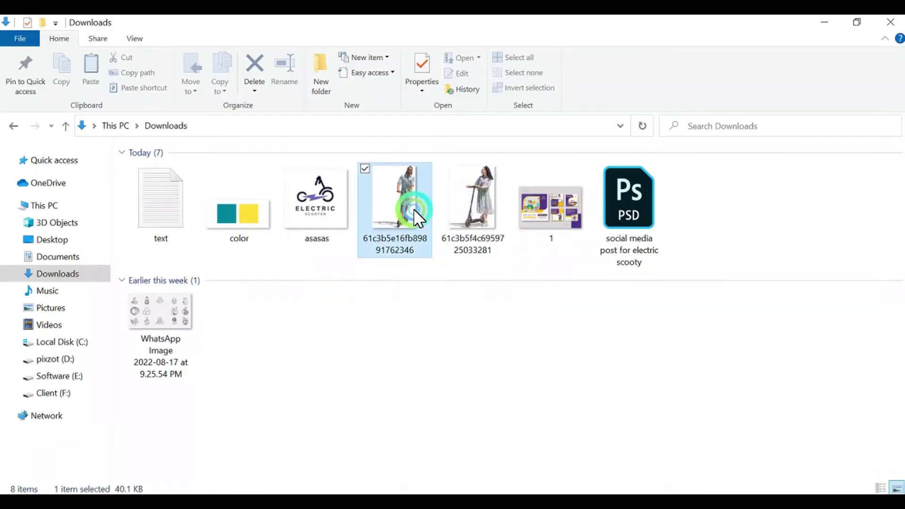
{"action": "left_click", "coordinate": [477, 189]}
{"action": "double_click", "coordinate": [399, 201]}
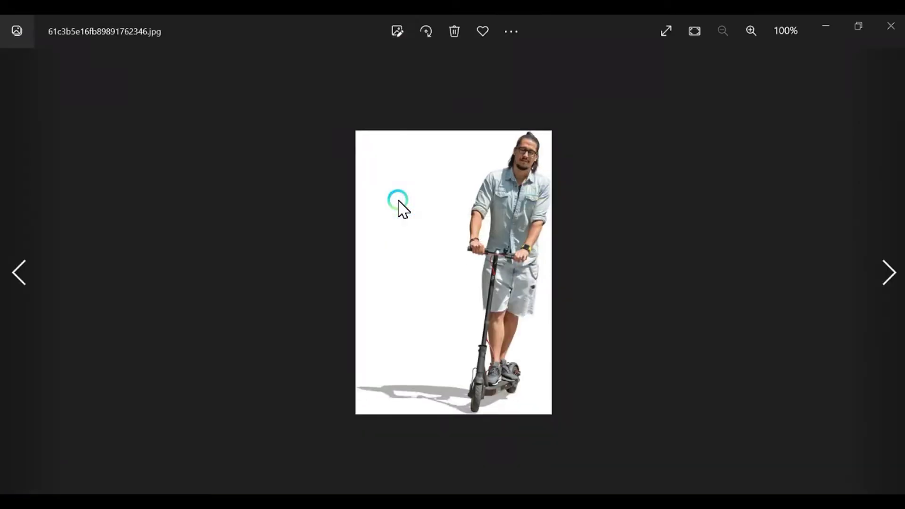
Look through the neighbouring images in the Downloads folder up to the logo picture and close the image viewer
{"action": "key", "text": "Right"}
{"action": "key", "text": "Right"}
{"action": "key", "text": "Right"}
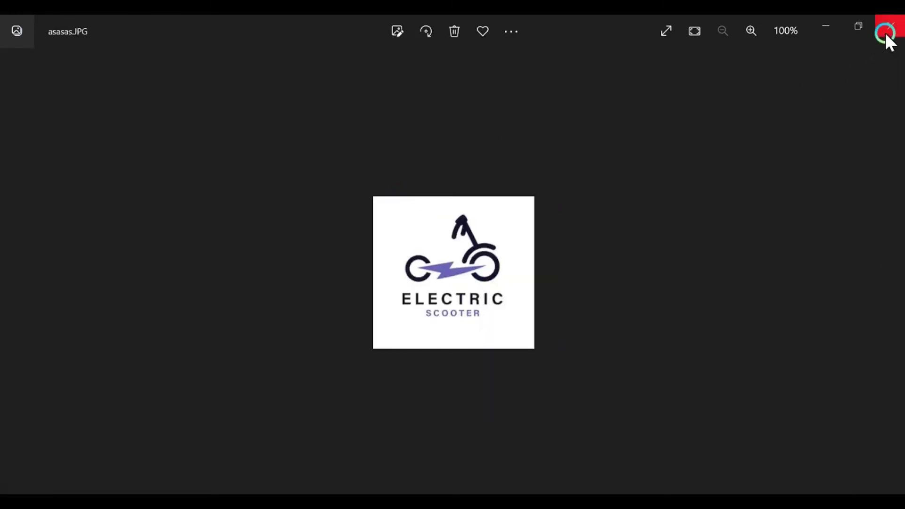
{"action": "left_click", "coordinate": [886, 32]}
Switch to the browser, open the bookmarked remove.bg upload page in a new tab and clear the previous result
{"action": "left_click", "coordinate": [826, 27]}
{"action": "left_click", "coordinate": [734, 27]}
{"action": "left_click", "coordinate": [889, 75]}
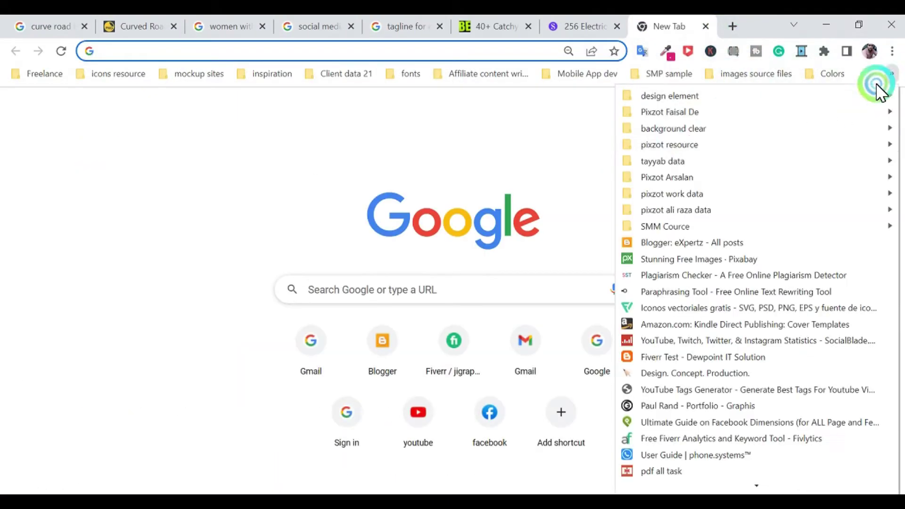
{"action": "mouse_move", "coordinate": [669, 128]}
{"action": "left_click", "coordinate": [514, 144]}
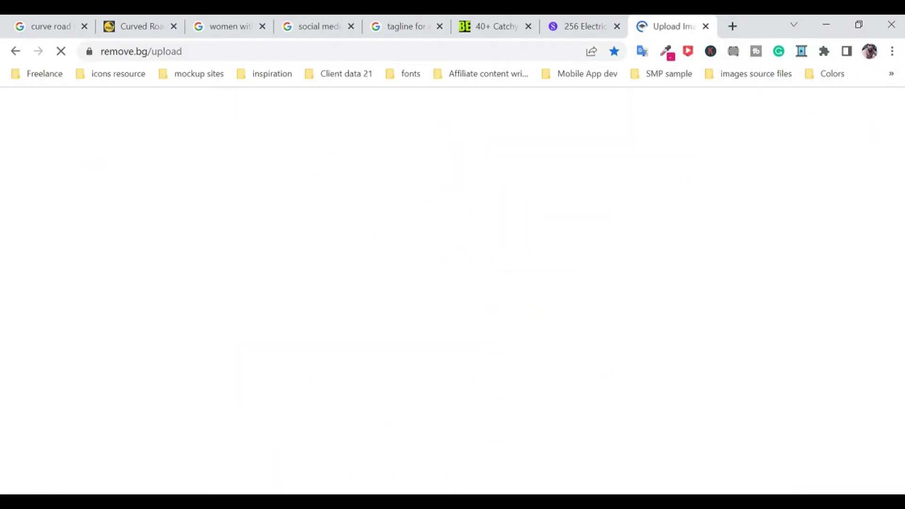
{"action": "left_click", "coordinate": [781, 272]}
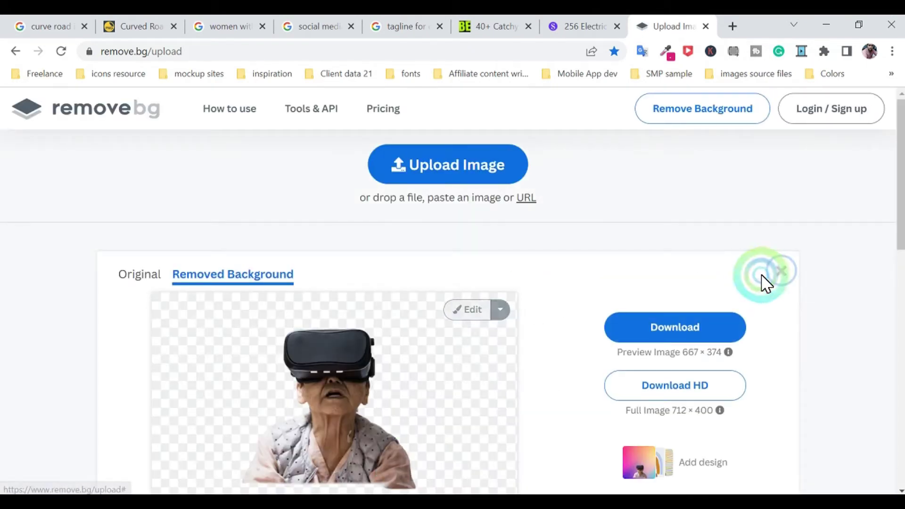
{"action": "left_click", "coordinate": [323, 448]}
{"action": "left_click_drag", "start_coordinate": [395, 208], "coordinate": [509, 226]}
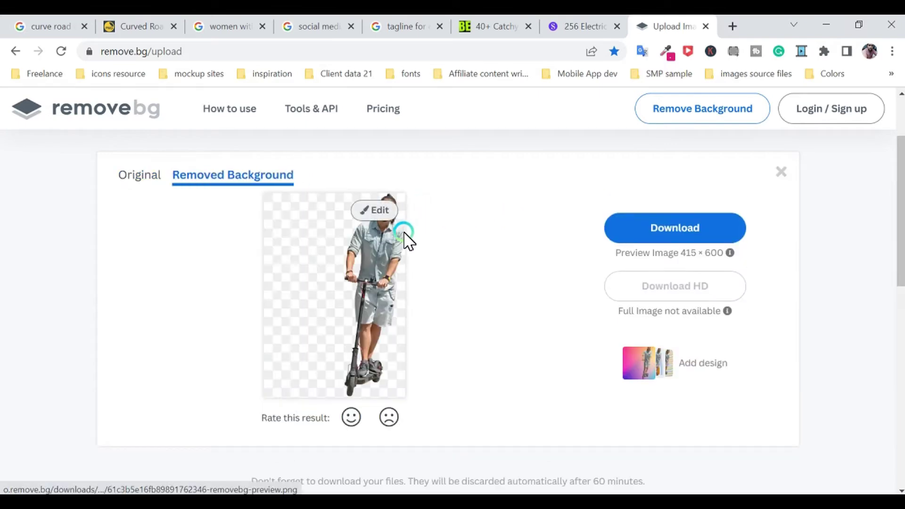
{"action": "left_click", "coordinate": [646, 222]}
{"action": "left_click", "coordinate": [410, 494]}
{"action": "left_click", "coordinate": [327, 470]}
{"action": "right_click", "coordinate": [576, 313]}
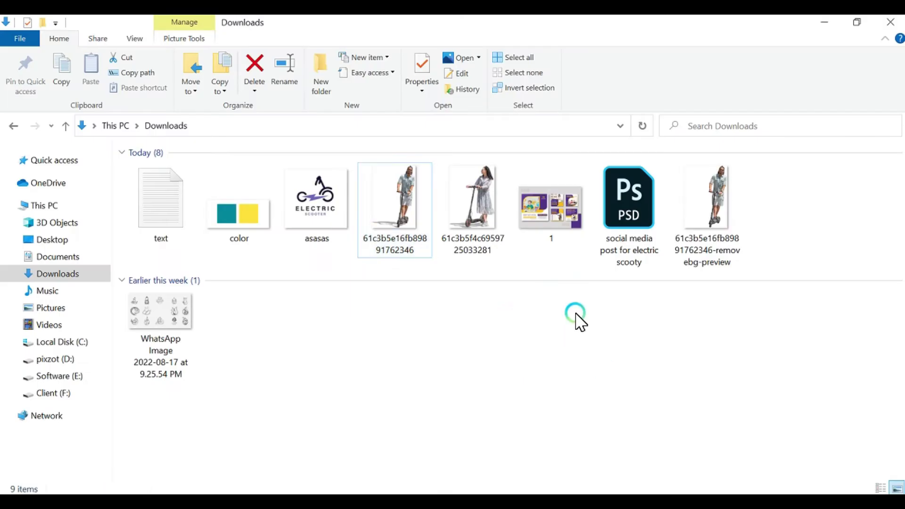
{"action": "left_click", "coordinate": [570, 250]}
{"action": "left_click_drag", "start_coordinate": [161, 198], "coordinate": [445, 372]}
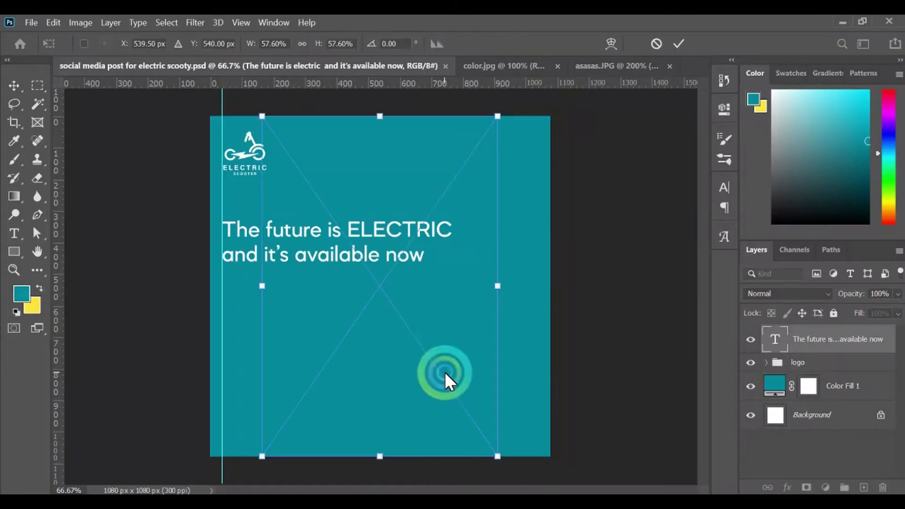
{"action": "left_click", "coordinate": [834, 340]}
Put the headline layer into its own group and name the group "text"
{"action": "left_click", "coordinate": [811, 370]}
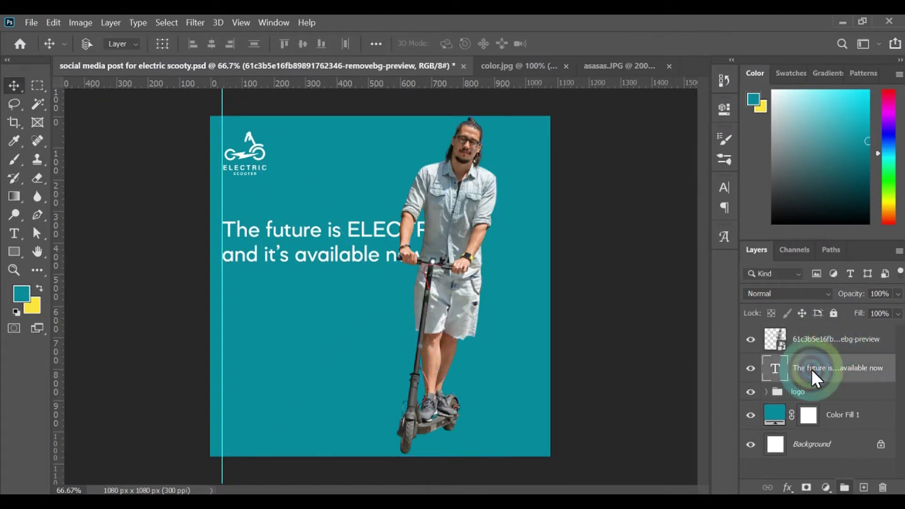
{"action": "key", "text": "ctrl+g"}
{"action": "left_click", "coordinate": [766, 363]}
{"action": "double_click", "coordinate": [798, 362]}
{"action": "type", "text": "text"}
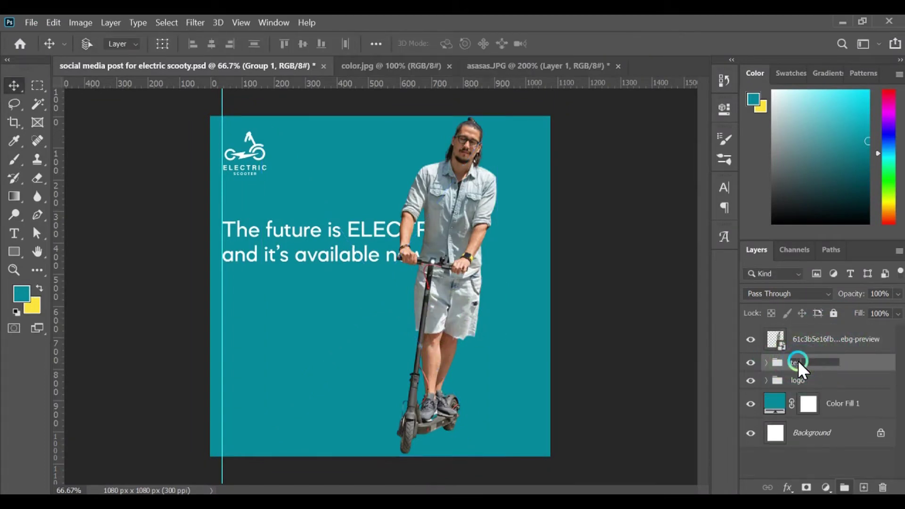
{"action": "key", "text": "Return"}
Scale the rider image to 47.73%, rotate it 0.88° and move it right so it stands clear of the headline
{"action": "left_click", "coordinate": [822, 342]}
{"action": "left_click", "coordinate": [498, 115]}
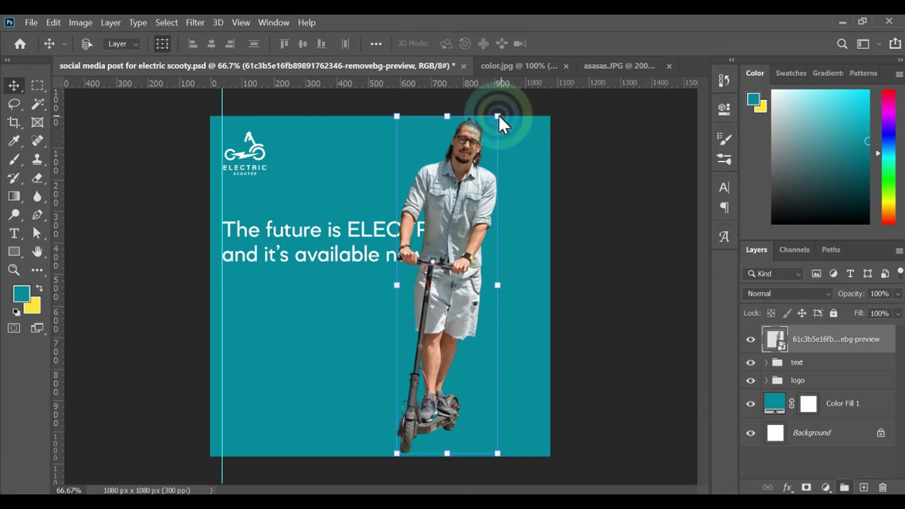
{"action": "left_click_drag", "start_coordinate": [498, 112], "coordinate": [524, 134]}
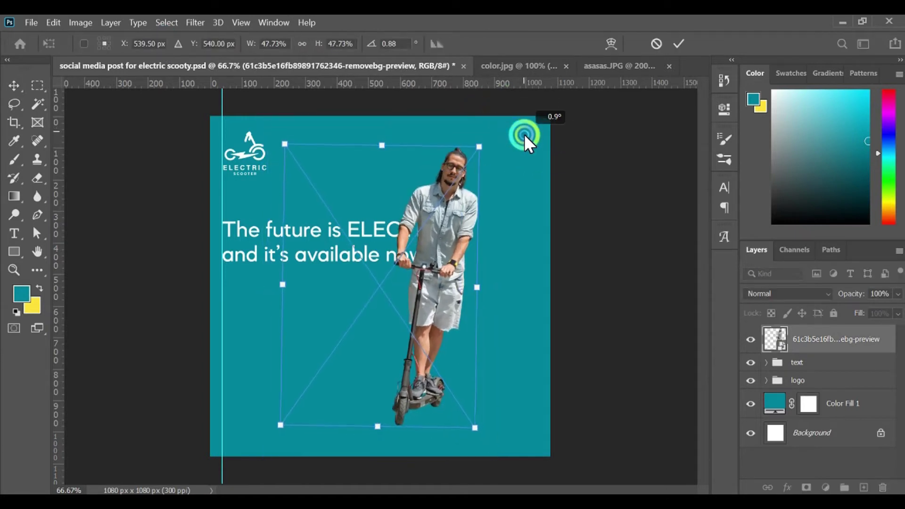
{"action": "left_click_drag", "start_coordinate": [476, 233], "coordinate": [502, 237]}
{"action": "left_click", "coordinate": [680, 42]}
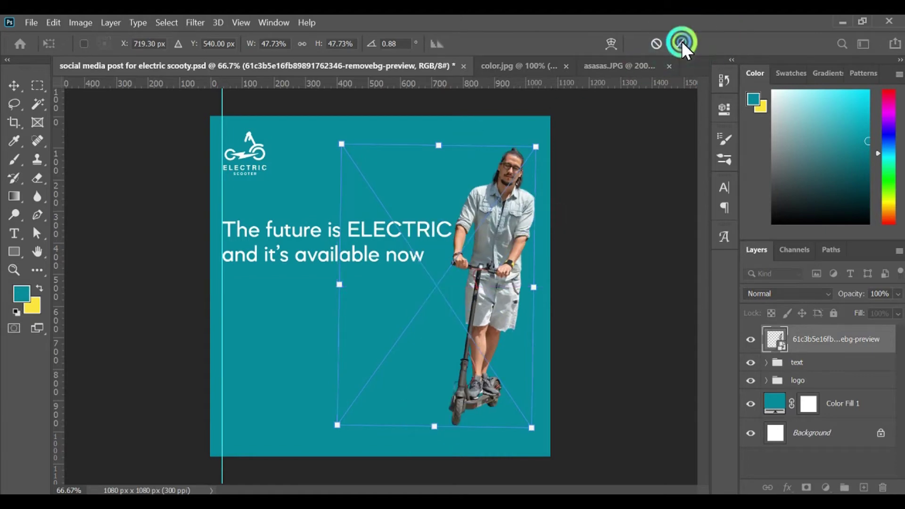
{"action": "left_click", "coordinate": [494, 270]}
{"action": "left_click_drag", "start_coordinate": [494, 270], "coordinate": [501, 273]}
{"action": "left_click", "coordinate": [164, 41]}
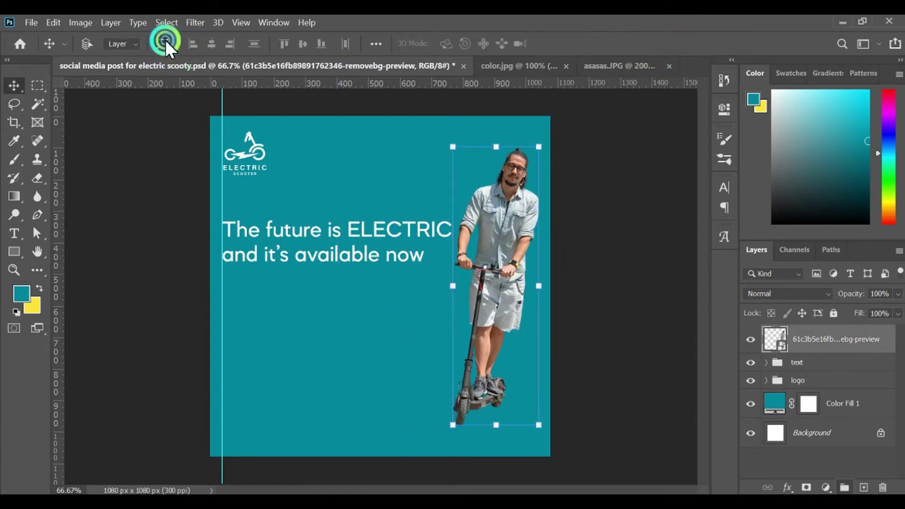
{"action": "left_click", "coordinate": [169, 236]}
Draw a rounded rectangle about 348 × 82 px over the word ELECTRIC and place its layer beneath the text group
{"action": "left_click", "coordinate": [15, 249]}
{"action": "left_click", "coordinate": [47, 264]}
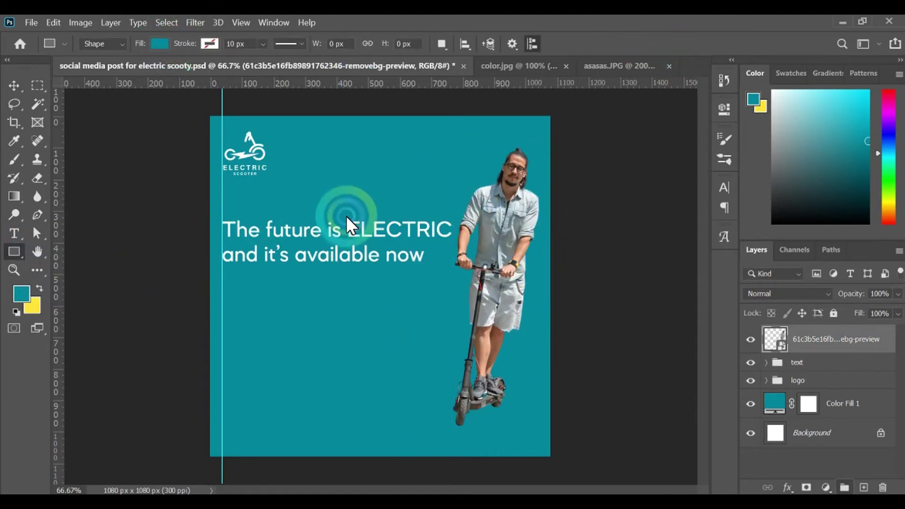
{"action": "left_click_drag", "start_coordinate": [346, 216], "coordinate": [455, 242]}
{"action": "left_click", "coordinate": [682, 108]}
{"action": "left_click", "coordinate": [13, 85]}
{"action": "left_click_drag", "start_coordinate": [828, 339], "coordinate": [777, 382]}
Set the rounded rectangle's fill to the yellow background colour ffe636
{"action": "double_click", "coordinate": [775, 384]}
{"action": "left_click", "coordinate": [33, 304]}
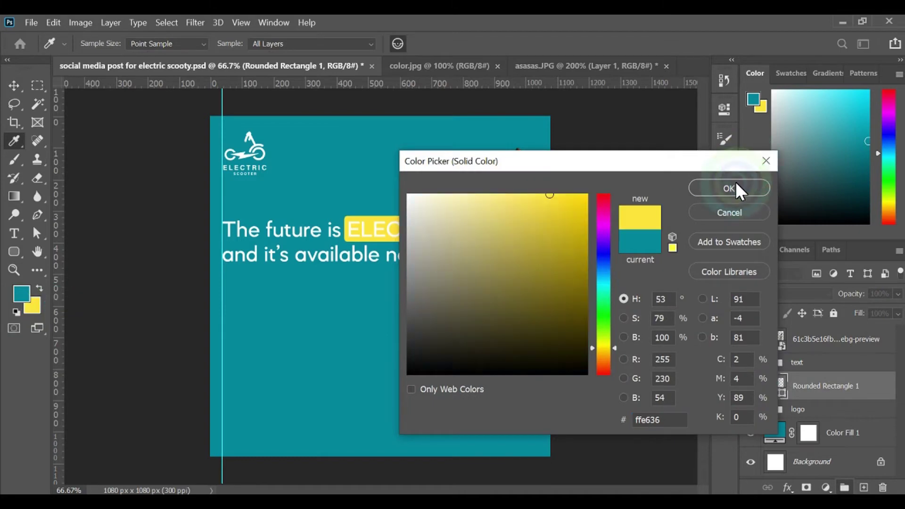
{"action": "left_click", "coordinate": [703, 192]}
Recolour the word ELECTRIC in the headline with the background teal 01909e
{"action": "double_click", "coordinate": [352, 227]}
{"action": "left_click_drag", "start_coordinate": [352, 227], "coordinate": [465, 231]}
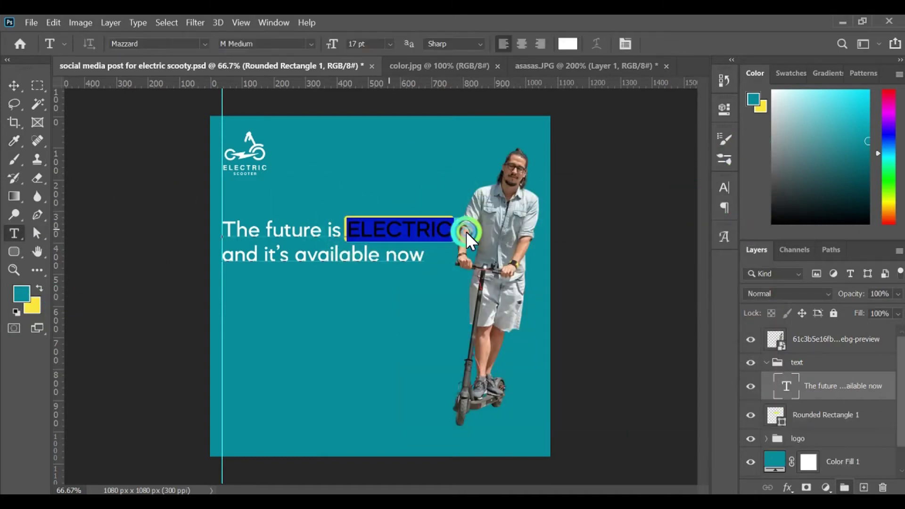
{"action": "left_click", "coordinate": [726, 185]}
{"action": "left_click", "coordinate": [685, 268]}
{"action": "left_click", "coordinate": [379, 185]}
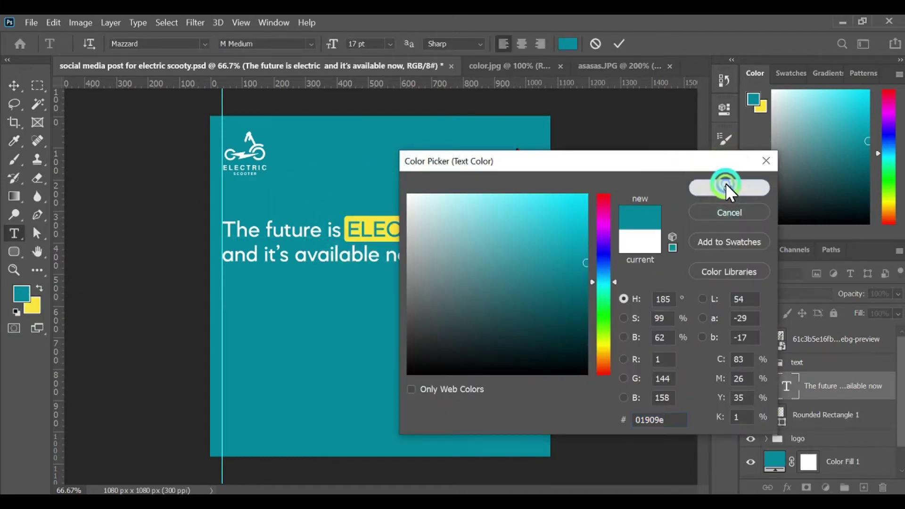
{"action": "left_click", "coordinate": [726, 184]}
{"action": "left_click", "coordinate": [684, 183]}
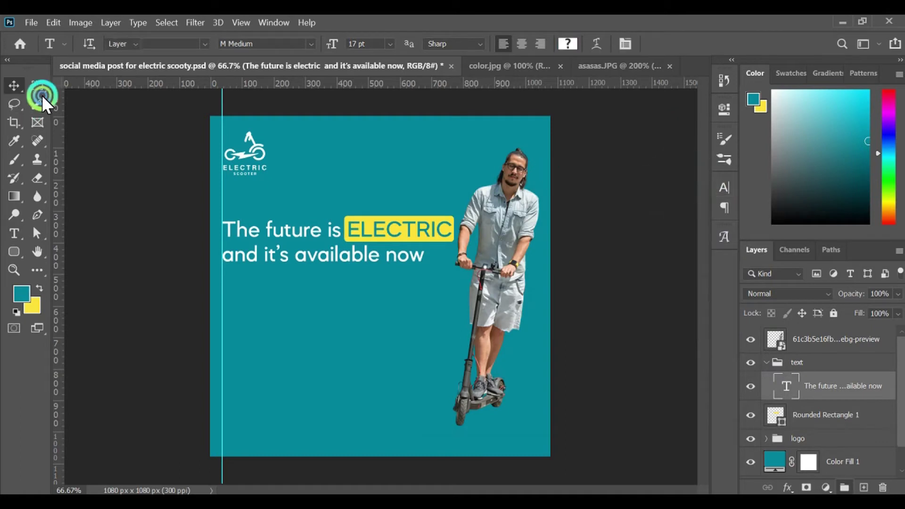
Move the yellow rounded rectangle layer into the text group beneath the headline layer
{"action": "left_click", "coordinate": [634, 309]}
{"action": "left_click_drag", "start_coordinate": [822, 418], "coordinate": [831, 404]}
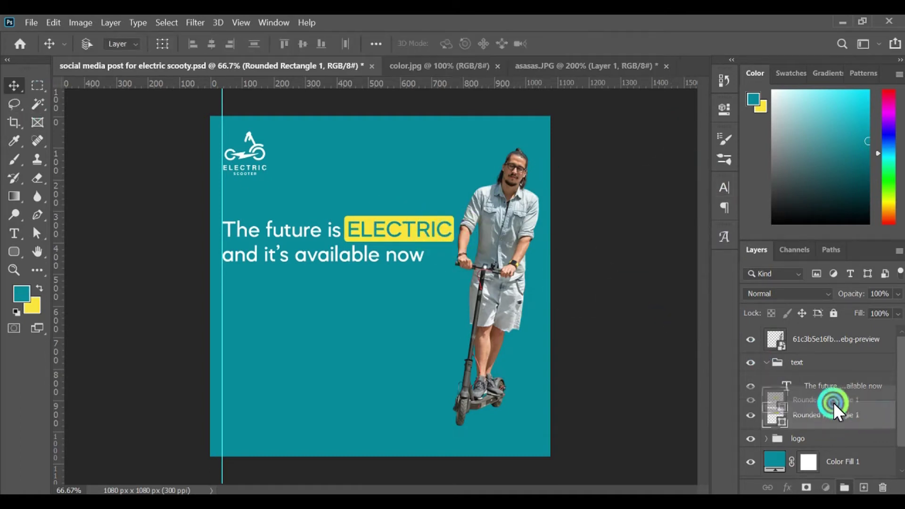
Scale the whole text group down slightly to leave space before the rider, and save the document
{"action": "left_click", "coordinate": [764, 361]}
{"action": "left_click_drag", "start_coordinate": [452, 214], "coordinate": [427, 216]}
{"action": "left_click", "coordinate": [669, 42]}
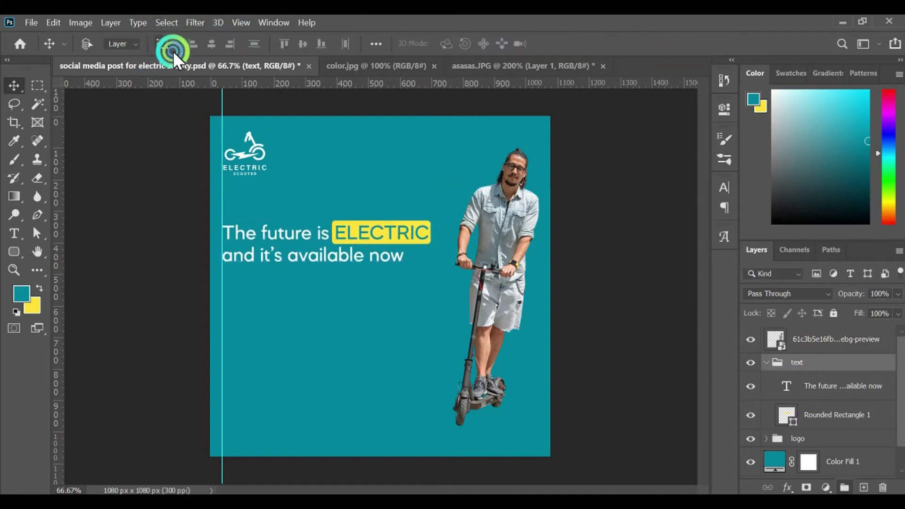
{"action": "key", "text": "ctrl+s"}
Copy the line "Switch to electric Scooty" from the Notepad text file
{"action": "key", "text": "alt+Tab"}
{"action": "left_click_drag", "start_coordinate": [298, 129], "coordinate": [439, 129]}
{"action": "left_click", "coordinate": [662, 72]}
Draw a teal rounded rectangle about 623 × 58 px with a 10 px radius below the headline
{"action": "left_click", "coordinate": [13, 257]}
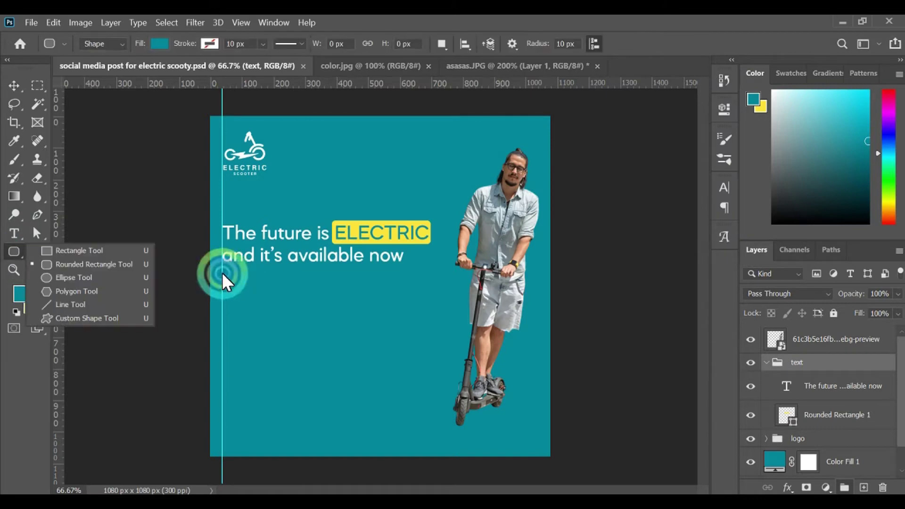
{"action": "left_click_drag", "start_coordinate": [225, 276], "coordinate": [420, 294]}
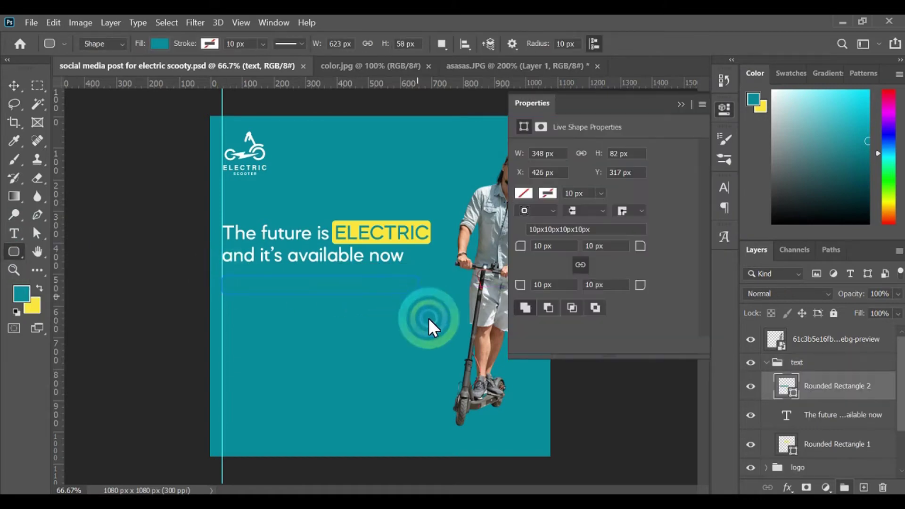
{"action": "left_click", "coordinate": [682, 103]}
Return to the Notepad text file and copy "Switch to electric Scooty" again
{"action": "key", "text": "alt+Tab"}
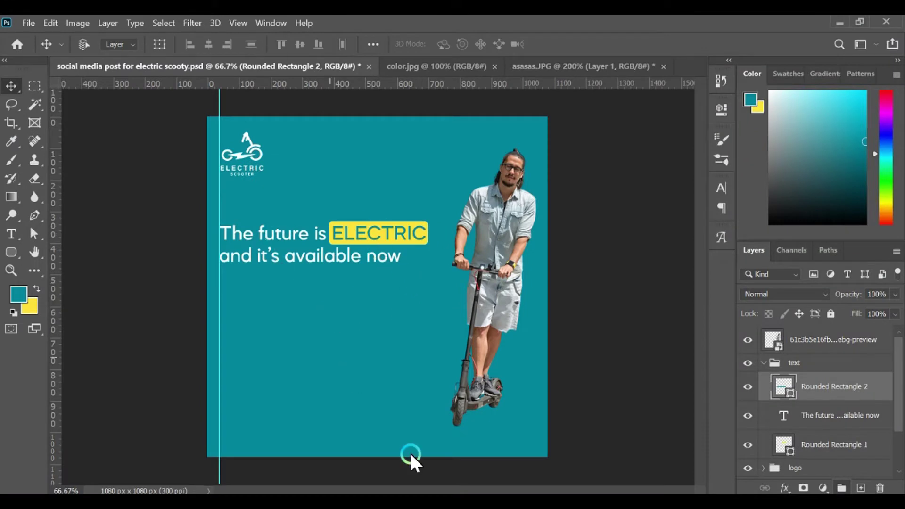
{"action": "left_click", "coordinate": [538, 484]}
{"action": "left_click_drag", "start_coordinate": [302, 135], "coordinate": [437, 129]}
{"action": "left_click", "coordinate": [660, 73]}
Toggle the visibility of the Rounded Rectangle 2 layer to check what it shows on the canvas
{"action": "left_click", "coordinate": [784, 387]}
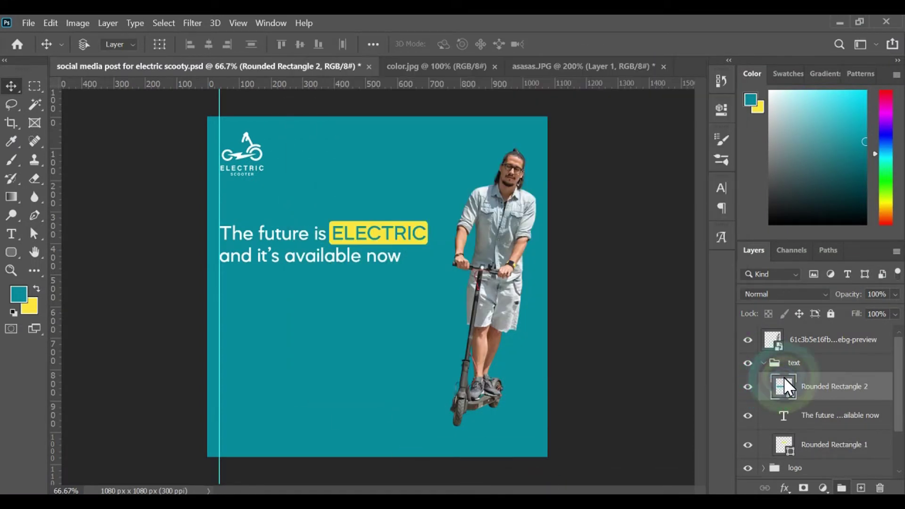
{"action": "left_click", "coordinate": [744, 383]}
{"action": "left_click", "coordinate": [748, 391]}
{"action": "left_click", "coordinate": [747, 391]}
{"action": "left_click", "coordinate": [747, 391]}
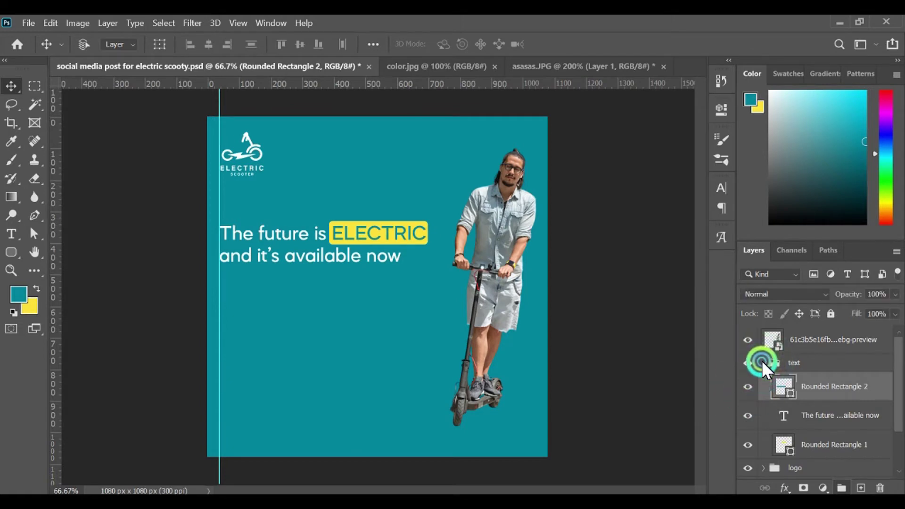
Add a new text line "Switch to electric Scooty" below the headline, starting at the vertical guide
{"action": "left_click", "coordinate": [762, 362]}
{"action": "left_click", "coordinate": [11, 234]}
{"action": "left_click", "coordinate": [224, 284]}
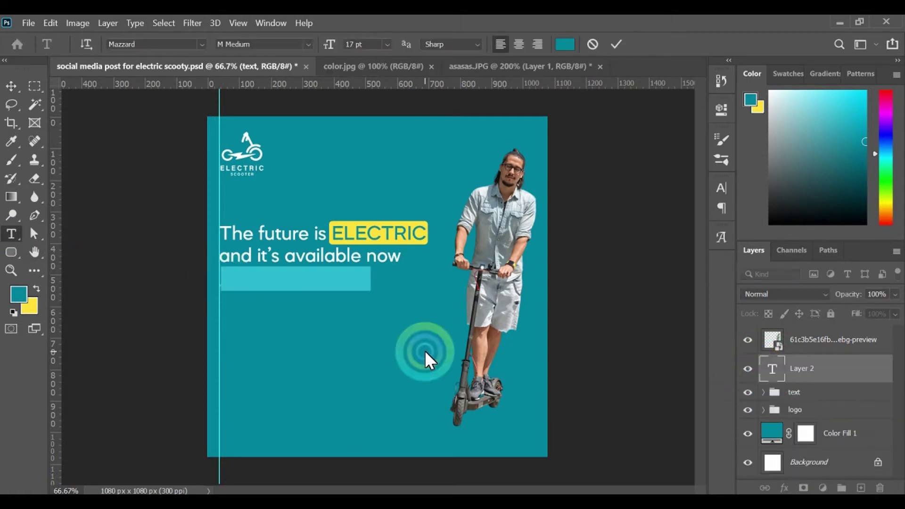
Colour the new "Switch to electric Scooty" line with the highlight's yellow and turn off its all caps formatting
{"action": "left_click", "coordinate": [721, 188]}
{"action": "left_click", "coordinate": [679, 274]}
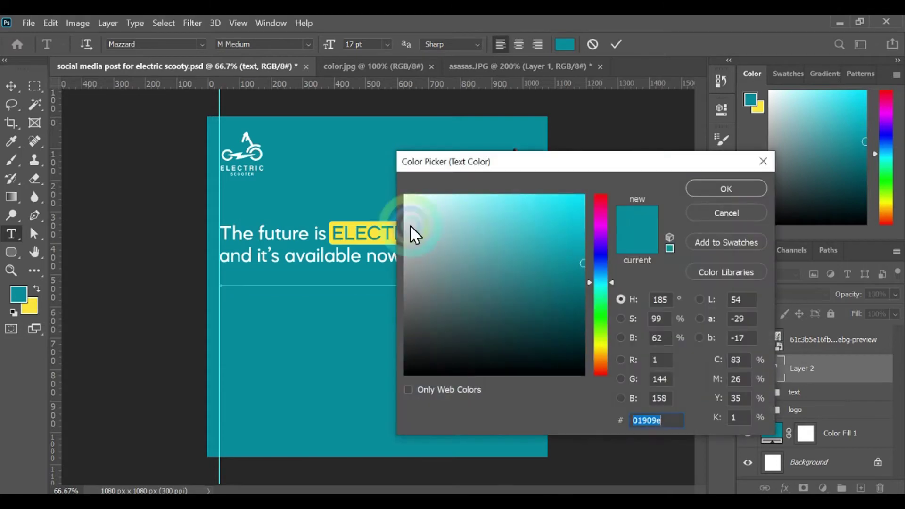
{"action": "left_click", "coordinate": [358, 226]}
{"action": "left_click", "coordinate": [717, 188]}
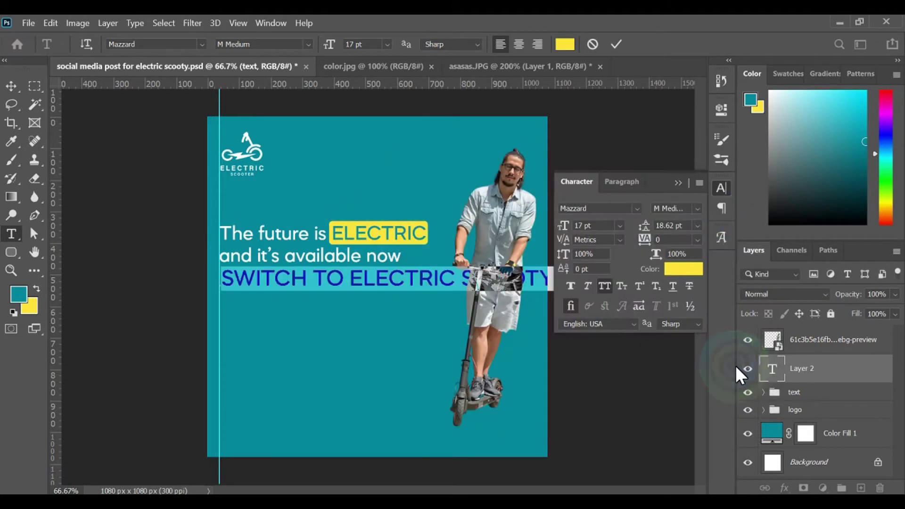
{"action": "left_click", "coordinate": [610, 283]}
{"action": "key", "text": "ctrl+Return"}
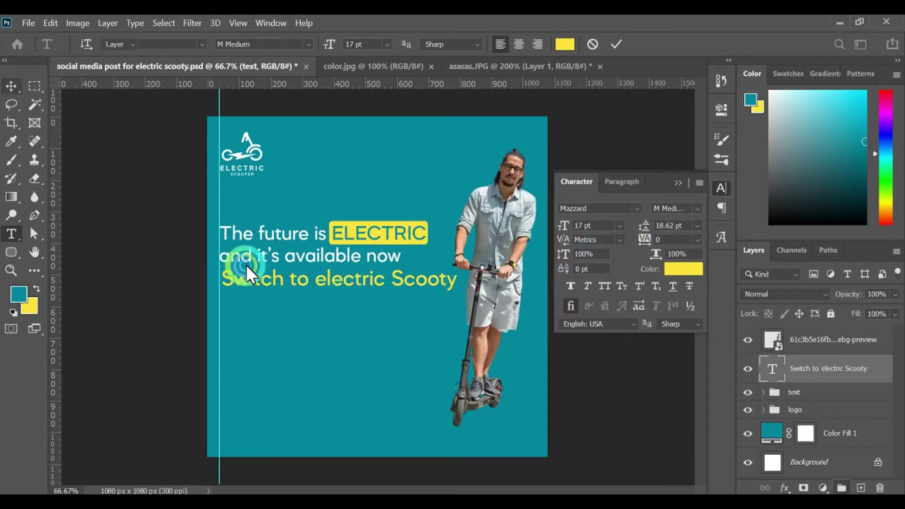
Align the yellow line to the guide, scale it down to the headline's width and move it into the text group
{"action": "key", "text": "v"}
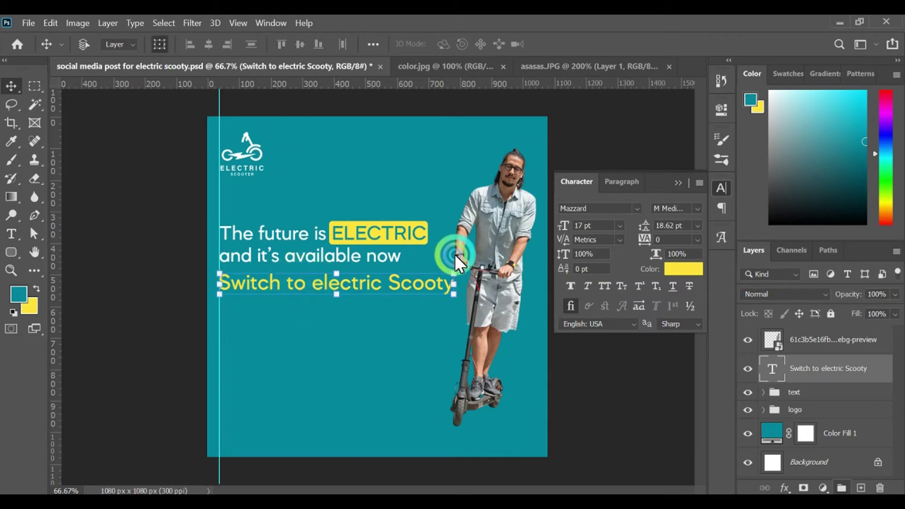
{"action": "left_click_drag", "start_coordinate": [454, 296], "coordinate": [429, 292]}
{"action": "left_click", "coordinate": [666, 44]}
{"action": "left_click", "coordinate": [678, 183]}
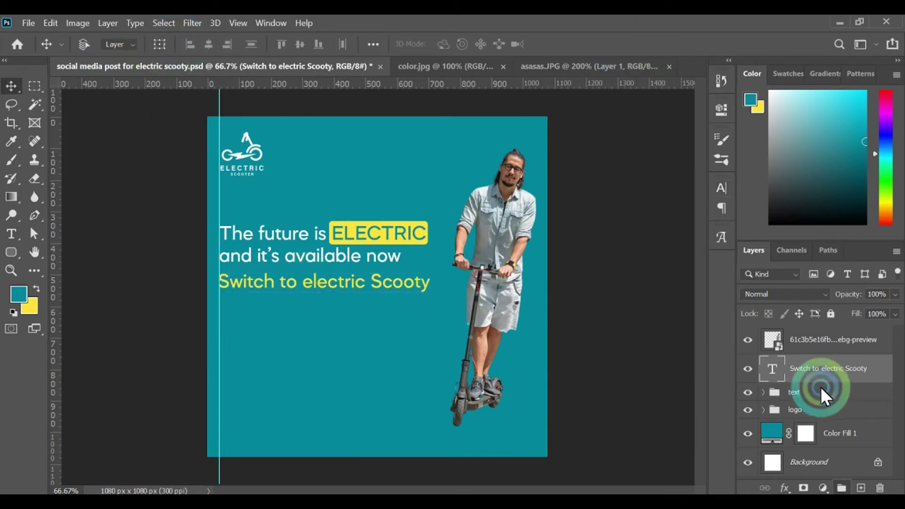
{"action": "mouse_move", "coordinate": [821, 387]}
{"action": "left_mouse_down"}
{"action": "mouse_move", "coordinate": [827, 397]}
{"action": "mouse_move", "coordinate": [824, 378]}
{"action": "left_mouse_up"}
Put the rider image layer into its own group and name the group "image"
{"action": "left_click", "coordinate": [824, 341]}
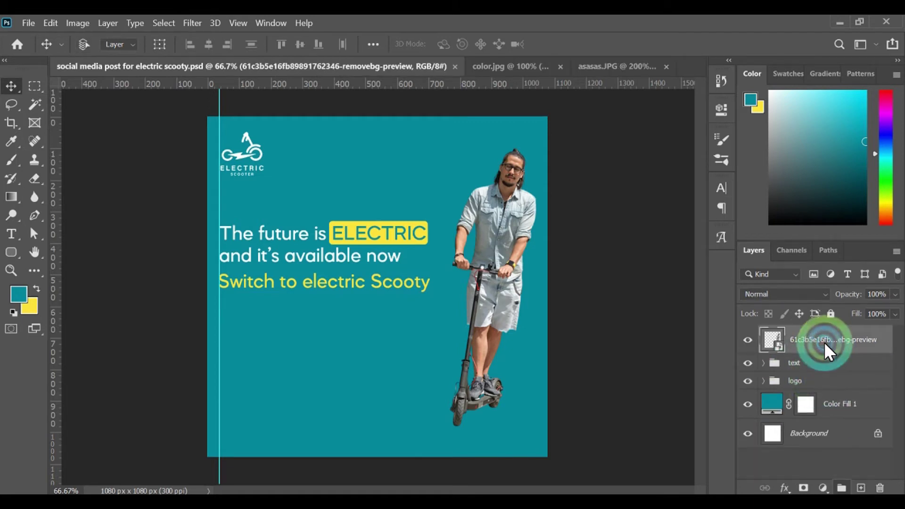
{"action": "key", "text": "ctrl+g"}
{"action": "left_click", "coordinate": [764, 334]}
{"action": "double_click", "coordinate": [792, 335]}
{"action": "type", "text": "image"}
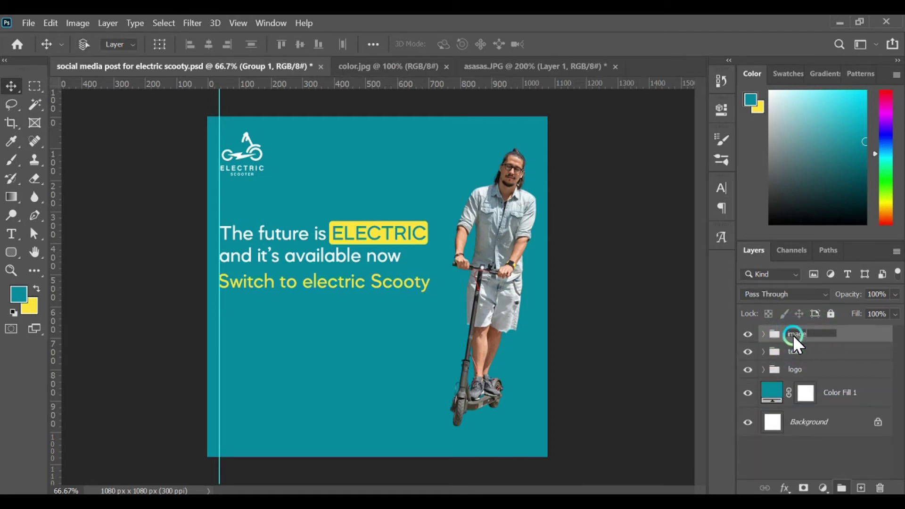
{"action": "key", "text": "Return"}
Copy the dummy text paragraph from the Notepad file and paste it as new text below the yellow line, starting at the guide
{"action": "key", "text": "alt+Tab"}
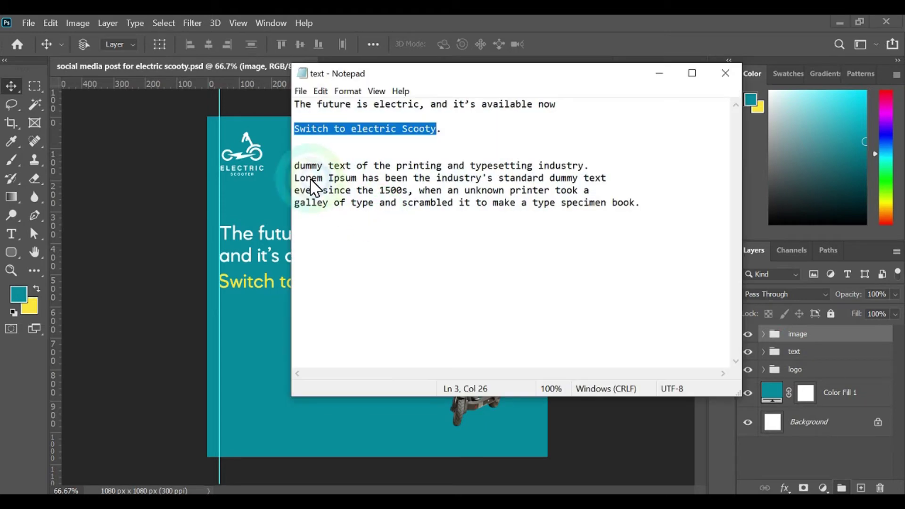
{"action": "left_click_drag", "start_coordinate": [295, 165], "coordinate": [677, 208]}
{"action": "key", "text": "ctrl+c"}
{"action": "left_click", "coordinate": [657, 73]}
{"action": "left_click", "coordinate": [11, 233]}
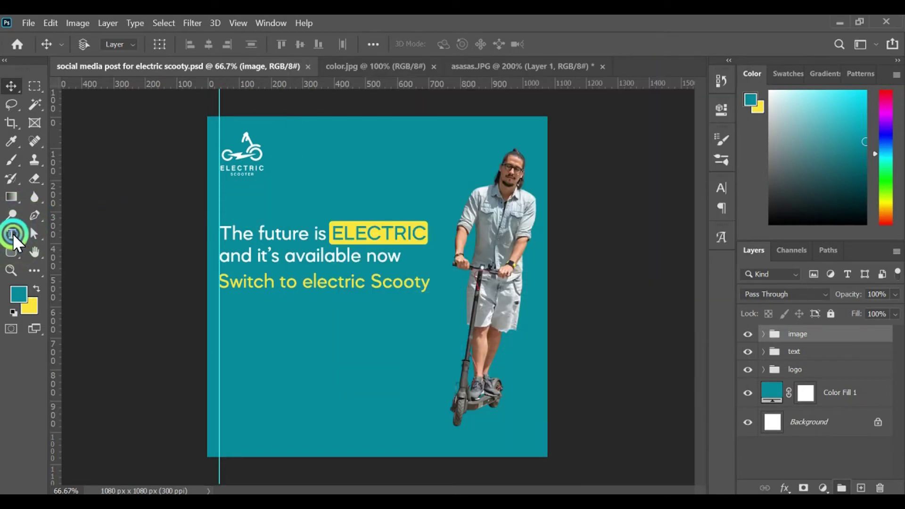
{"action": "left_click", "coordinate": [221, 318]}
{"action": "key", "text": "ctrl+v"}
Format the whole pasted paragraph in white at 9 pt with the Mazzard M Regular style
{"action": "key", "text": "ctrl+a"}
{"action": "left_click", "coordinate": [722, 191]}
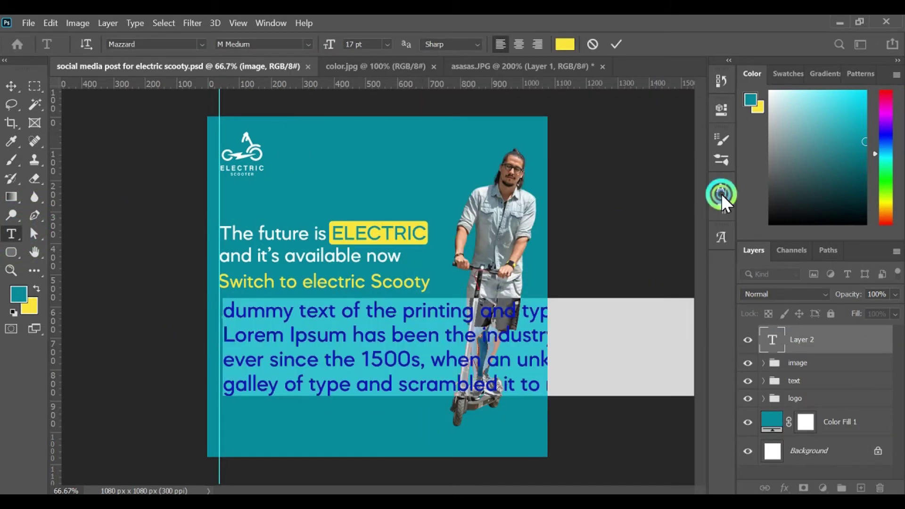
{"action": "left_click", "coordinate": [684, 269]}
{"action": "left_click_drag", "start_coordinate": [427, 200], "coordinate": [354, 169]}
{"action": "left_click", "coordinate": [724, 190]}
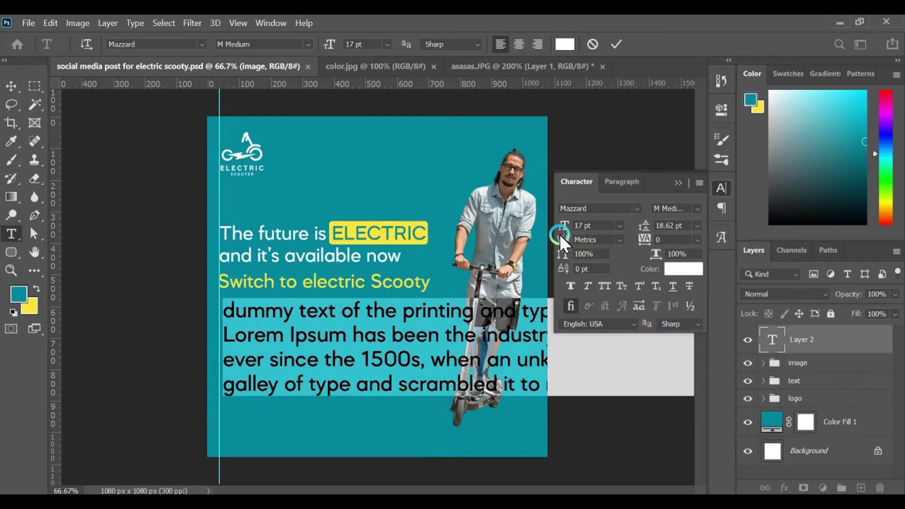
{"action": "left_click_drag", "start_coordinate": [566, 226], "coordinate": [561, 226]}
{"action": "left_click", "coordinate": [697, 209]}
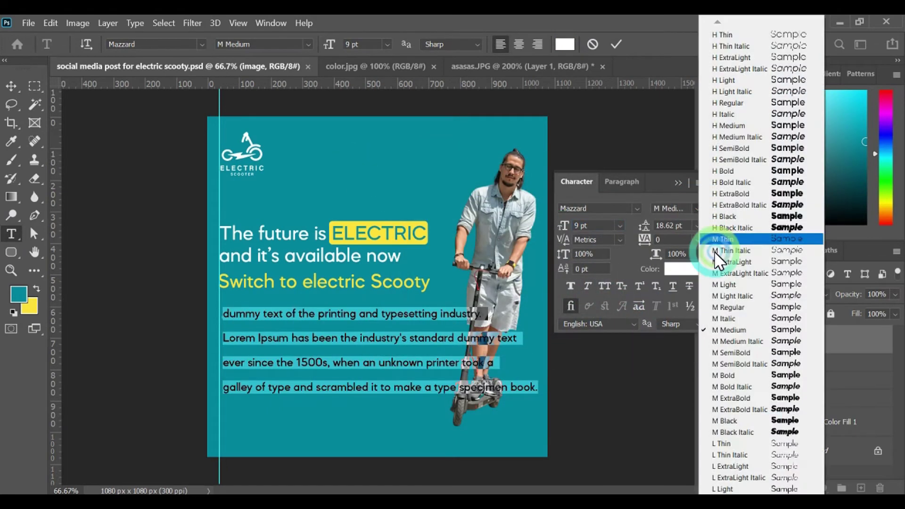
{"action": "left_click", "coordinate": [727, 308]}
Capitalise the paragraph's first letter and reduce its text to 6 pt with 7.62 pt leading
{"action": "left_click_drag", "start_coordinate": [228, 313], "coordinate": [224, 314]}
{"action": "type", "text": "D"}
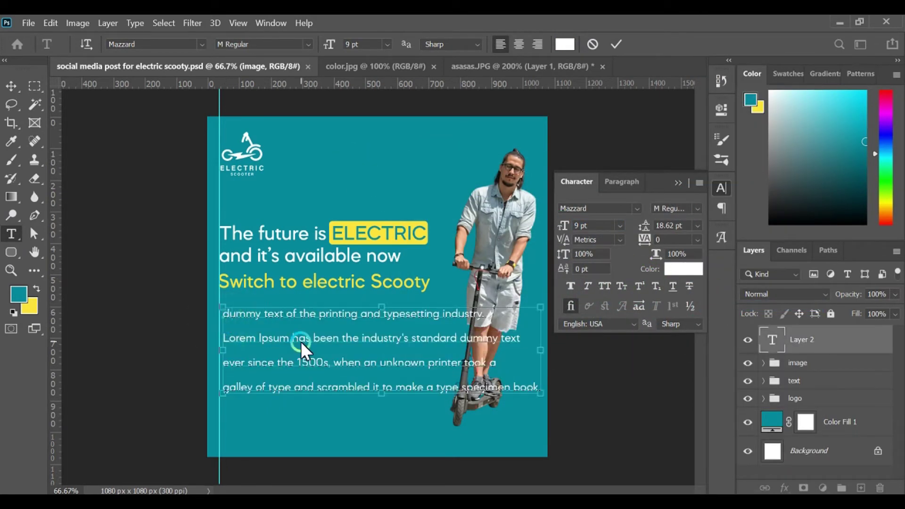
{"action": "key", "text": "ctrl+a"}
{"action": "left_click_drag", "start_coordinate": [645, 226], "coordinate": [635, 230]}
{"action": "left_click_drag", "start_coordinate": [562, 229], "coordinate": [562, 227]}
{"action": "left_click_drag", "start_coordinate": [645, 217], "coordinate": [636, 128]}
{"action": "left_click", "coordinate": [635, 127]}
{"action": "left_click", "coordinate": [11, 86]}
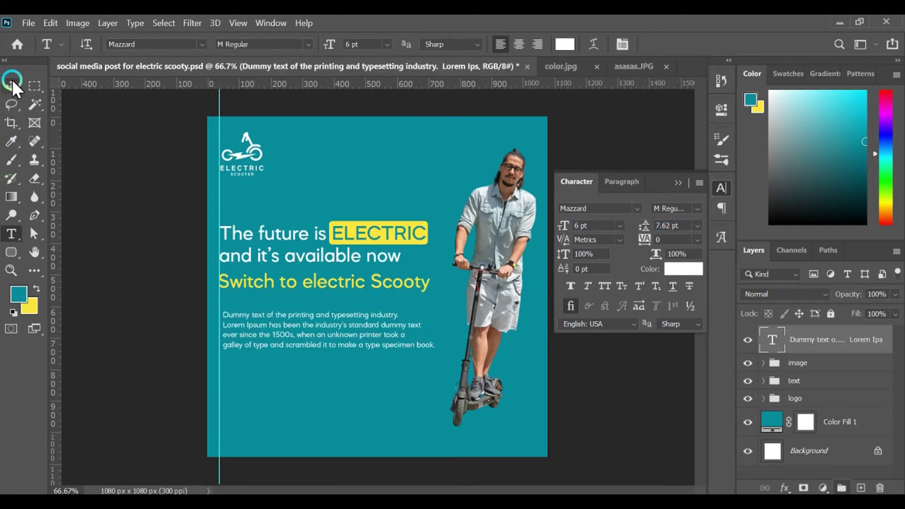
Place the paragraph just under the yellow line, aligned to the guide, and move its layer into the text group
{"action": "left_click_drag", "start_coordinate": [234, 323], "coordinate": [233, 314]}
{"action": "left_click", "coordinate": [516, 348]}
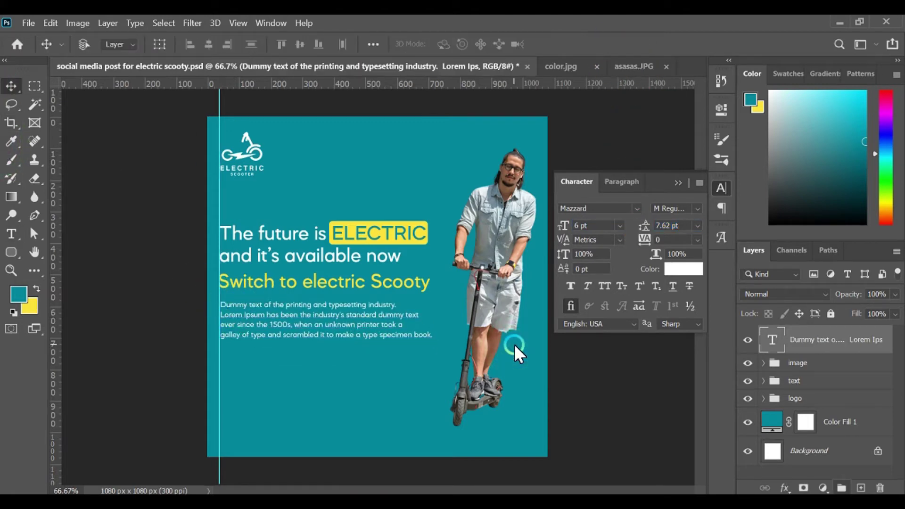
{"action": "left_click", "coordinate": [678, 183]}
{"action": "left_click", "coordinate": [819, 344]}
{"action": "left_click_drag", "start_coordinate": [820, 344], "coordinate": [828, 383]}
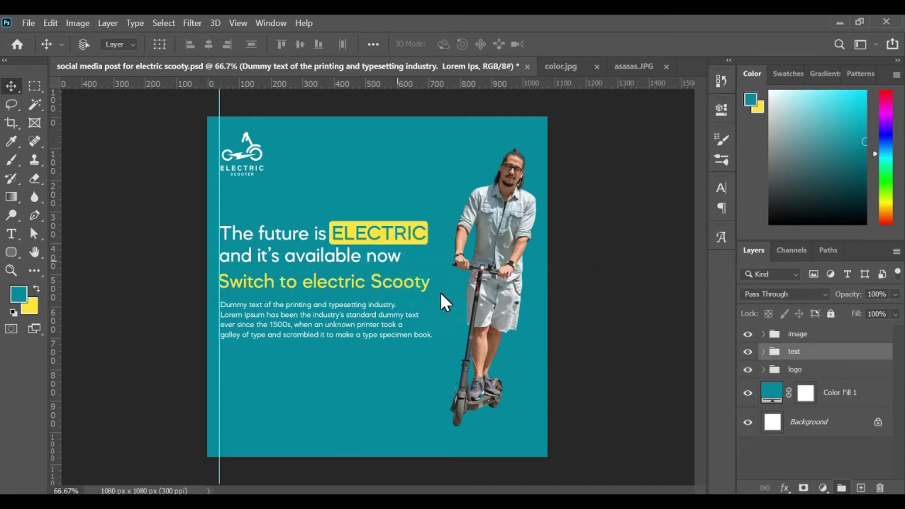
Reposition the whole text group slightly lower on the canvas, keeping it aligned to the vertical guide
{"action": "left_click_drag", "start_coordinate": [305, 290], "coordinate": [303, 289]}
{"action": "left_click", "coordinate": [512, 287]}
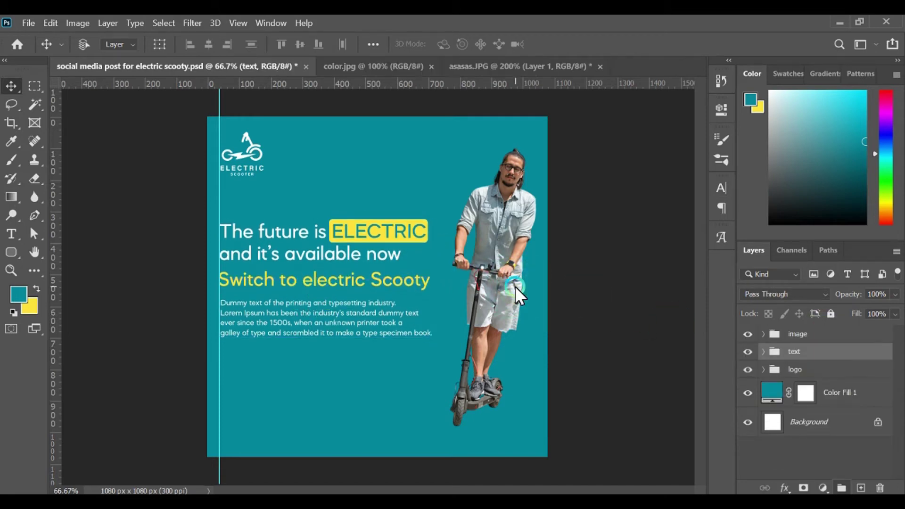
{"action": "left_click_drag", "start_coordinate": [301, 247], "coordinate": [297, 255]}
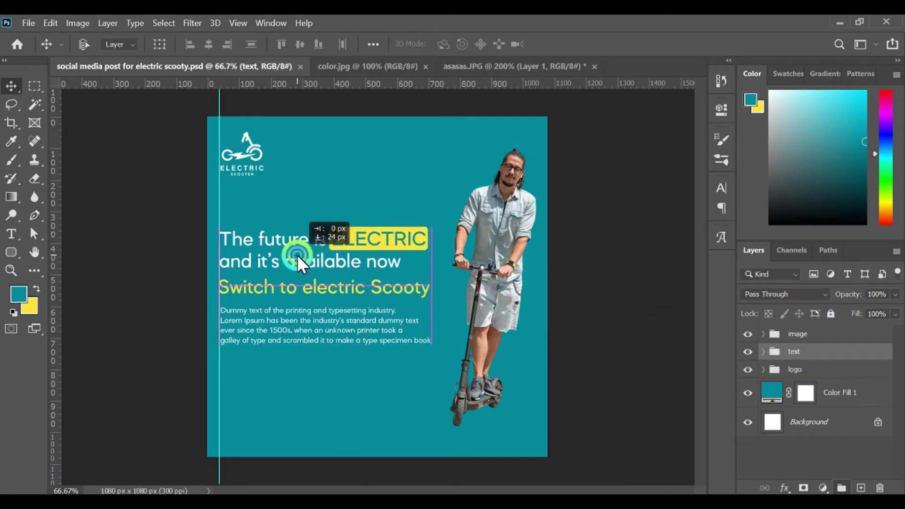
Open new shape.psd from the shapes folder and bring its lower dot grid into the social media post
{"action": "left_click", "coordinate": [487, 503]}
{"action": "left_click", "coordinate": [534, 456]}
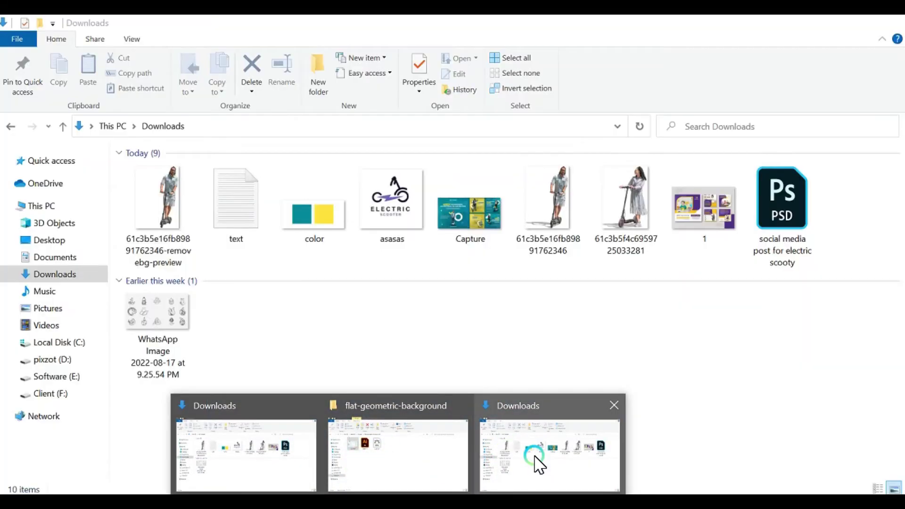
{"action": "left_click", "coordinate": [396, 461]}
{"action": "left_click", "coordinate": [209, 126]}
{"action": "left_click", "coordinate": [158, 426]}
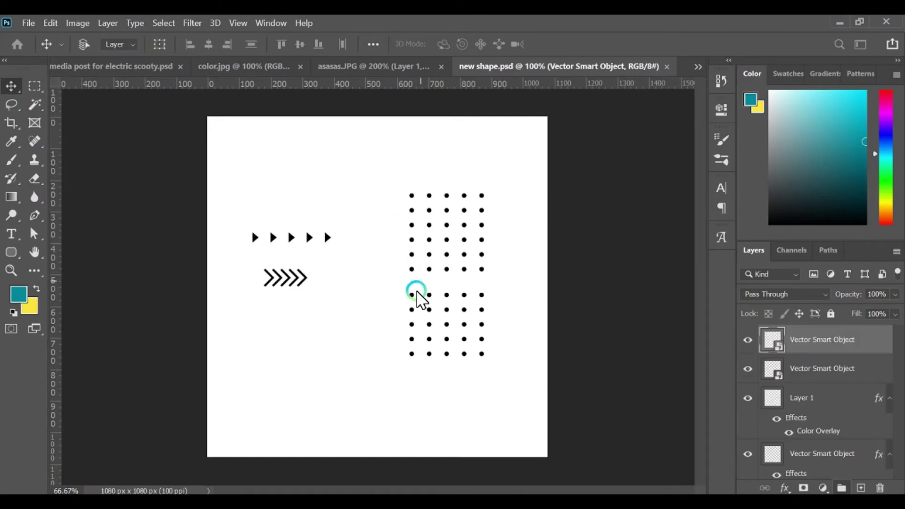
{"action": "left_click_drag", "start_coordinate": [421, 298], "coordinate": [366, 200]}
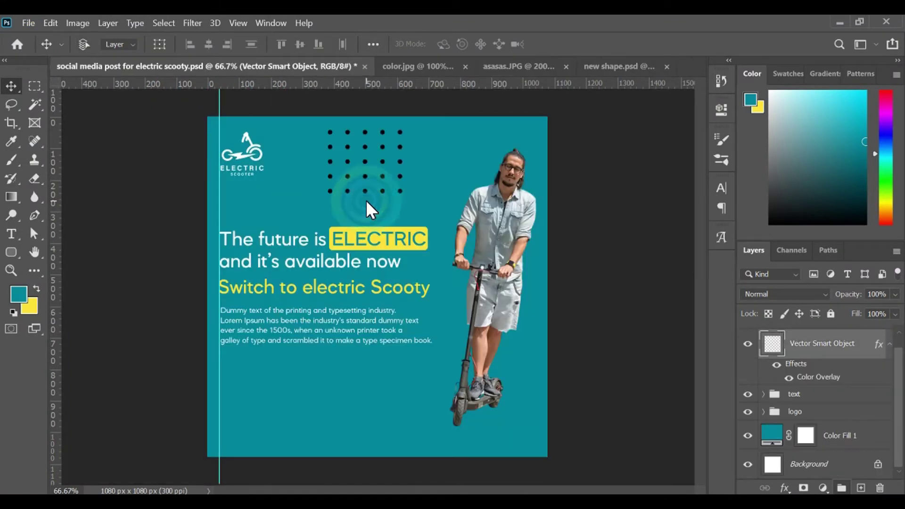
Scale the dot grid down and place it near the upper edge of the post between the logo and the rider
{"action": "left_click", "coordinate": [159, 44]}
{"action": "left_click_drag", "start_coordinate": [328, 132], "coordinate": [420, 157]}
{"action": "left_click", "coordinate": [444, 129]}
{"action": "left_click", "coordinate": [463, 101]}
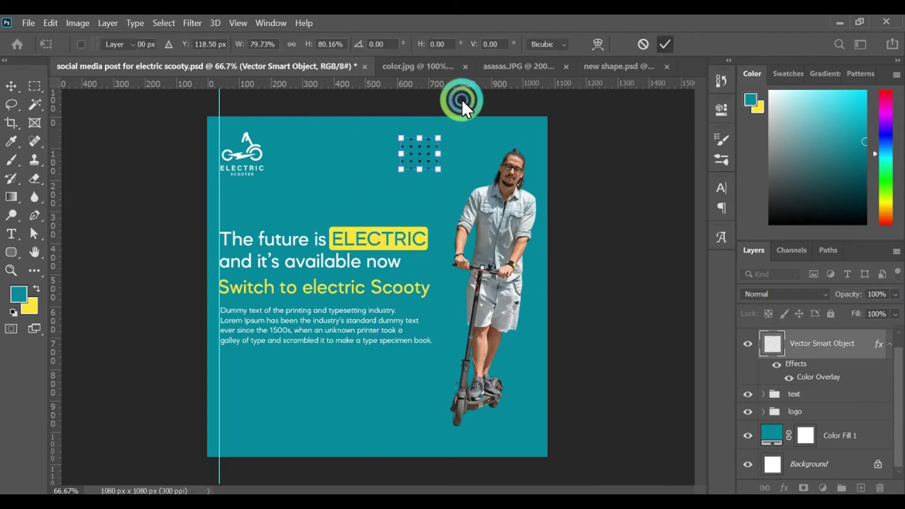
Bring the row of five triangles from new shape.psd into the post's lower area and scale it down slightly
{"action": "left_click", "coordinate": [608, 67]}
{"action": "left_click_drag", "start_coordinate": [309, 243], "coordinate": [304, 419]}
{"action": "left_click", "coordinate": [667, 66]}
{"action": "left_click", "coordinate": [675, 43]}
{"action": "left_click", "coordinate": [163, 45]}
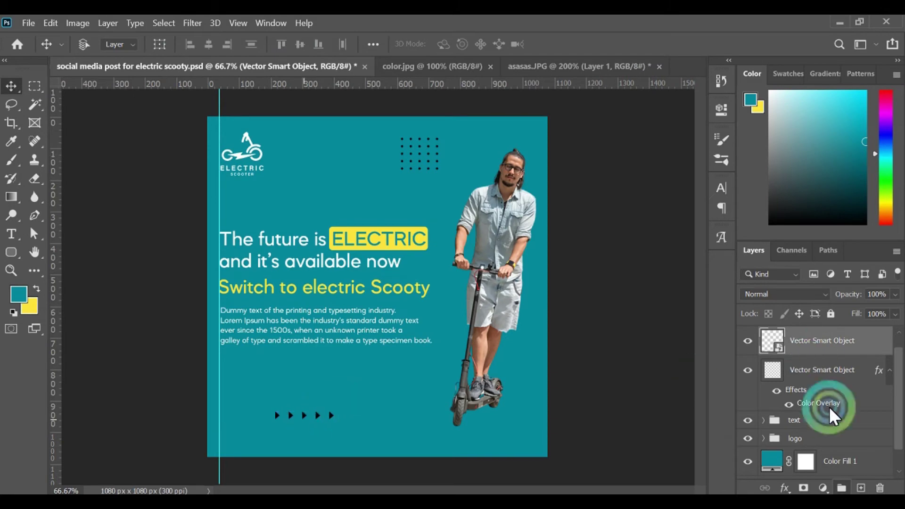
Change the dot grid's Color Overlay to white (ffffff)
{"action": "double_click", "coordinate": [831, 410]}
{"action": "left_click", "coordinate": [689, 204]}
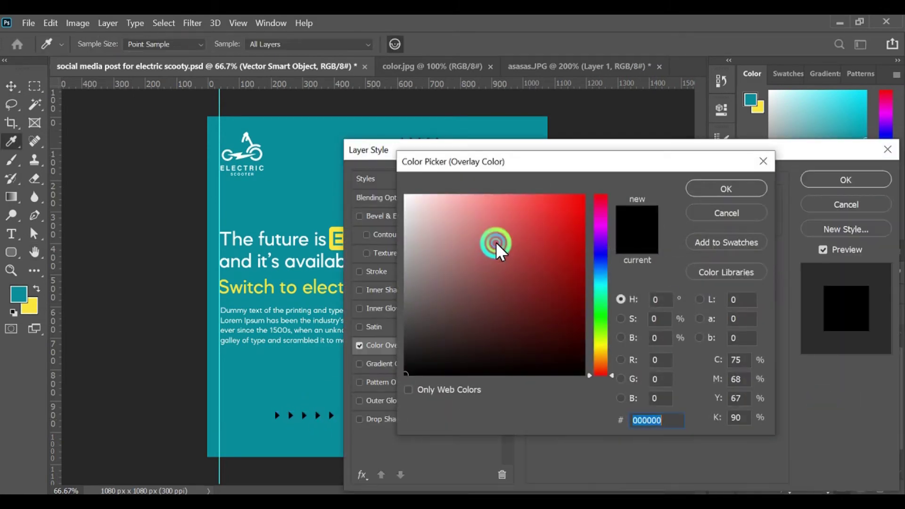
{"action": "type", "text": "ffffff"}
{"action": "left_click", "coordinate": [726, 189]}
Copy the dot grid's layer style and apply it to the triangle row layer
{"action": "right_click", "coordinate": [831, 369]}
{"action": "left_click", "coordinate": [825, 346]}
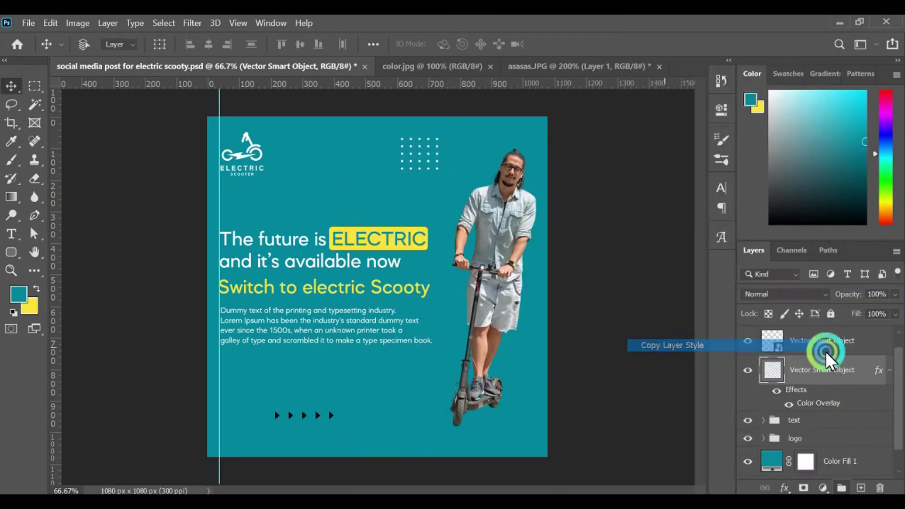
{"action": "right_click", "coordinate": [793, 340]}
{"action": "left_click", "coordinate": [679, 406]}
Convert the dot grid and triangle row layers, with their overlays, into smart objects
{"action": "right_click", "coordinate": [830, 408]}
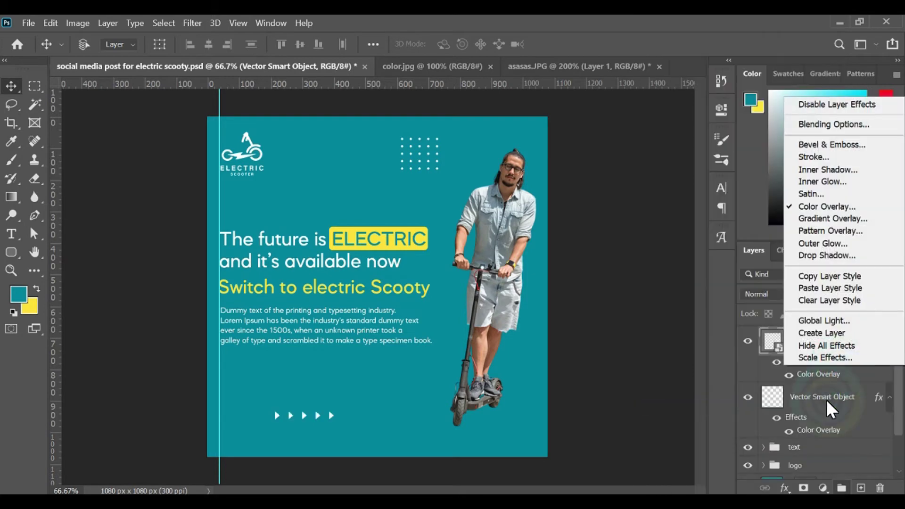
{"action": "right_click", "coordinate": [823, 400]}
{"action": "left_click", "coordinate": [670, 214]}
{"action": "right_click", "coordinate": [817, 345]}
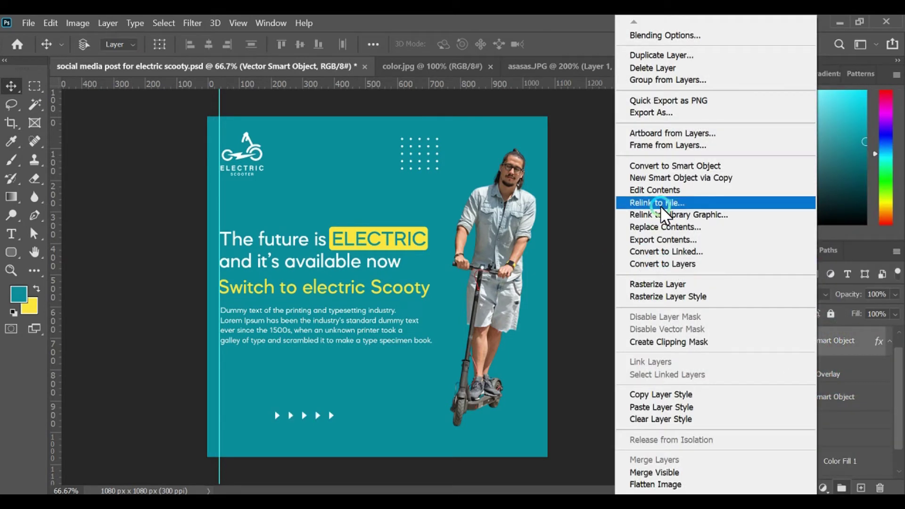
{"action": "left_click", "coordinate": [665, 168]}
Group the dot grid and triangle row layers, name the group "DOTS" and save the document
{"action": "left_click", "coordinate": [827, 375], "text": "shift"}
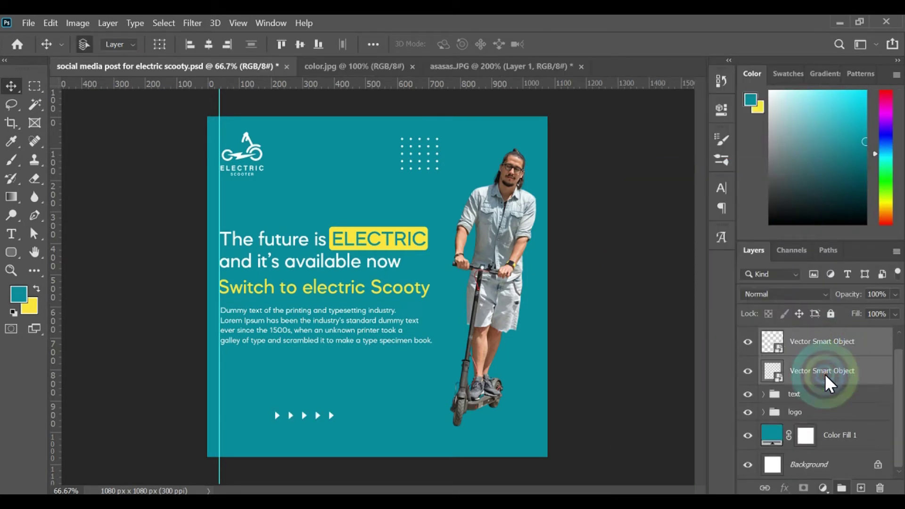
{"action": "key", "text": "ctrl+g"}
{"action": "double_click", "coordinate": [793, 352]}
{"action": "type", "text": "DOTS"}
{"action": "key", "text": "Return"}
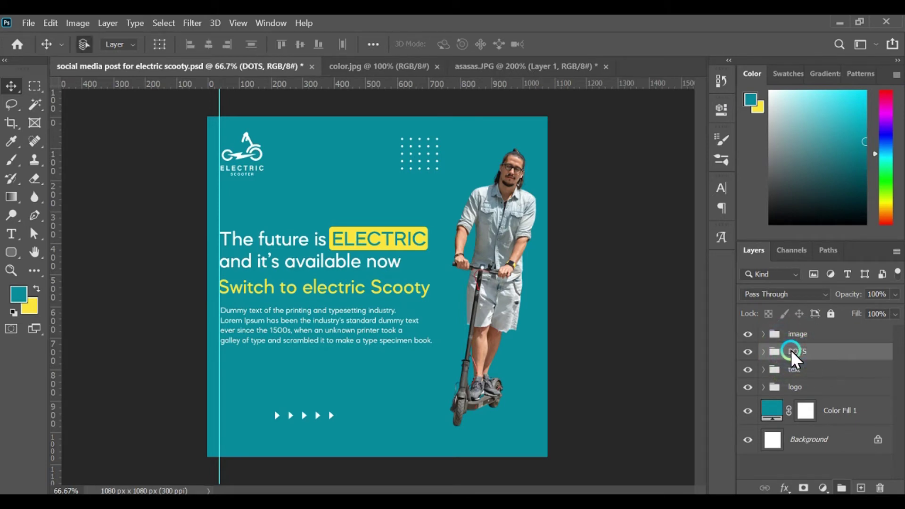
{"action": "key", "text": "ctrl+s"}
Shift the triangle row slightly left and down and the dot grid closer to the rider, and save the document
{"action": "left_click_drag", "start_coordinate": [304, 417], "coordinate": [291, 424]}
{"action": "left_click", "coordinate": [419, 146], "text": "ctrl"}
{"action": "left_click_drag", "start_coordinate": [419, 147], "coordinate": [436, 143]}
{"action": "left_click", "coordinate": [764, 351]}
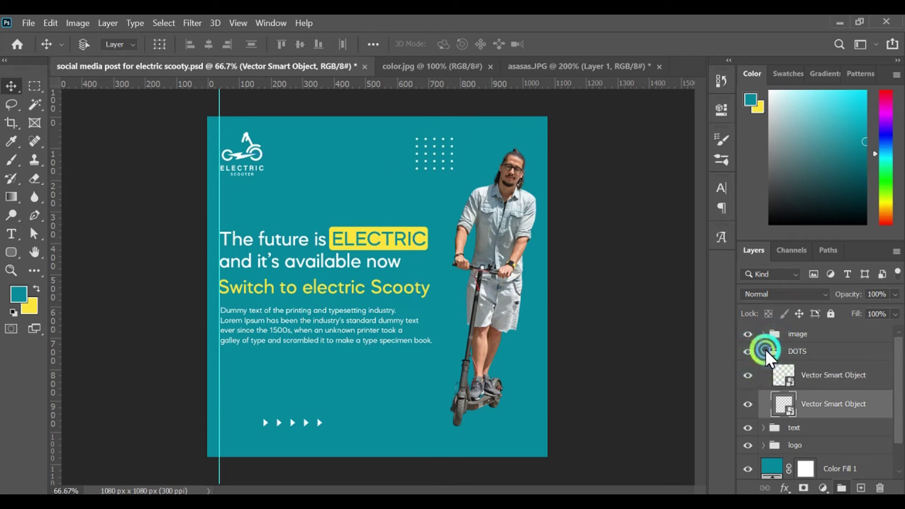
{"action": "left_click", "coordinate": [754, 349]}
{"action": "key", "text": "ctrl+s"}
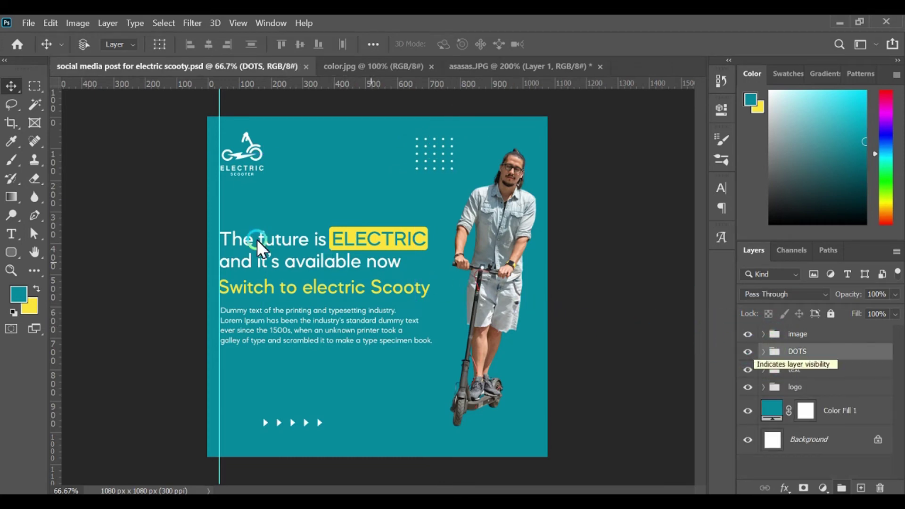
Switch to the browser, open pexels.com in a new tab and search its photos for "building"
{"action": "key", "text": "alt+Tab"}
{"action": "left_click", "coordinate": [729, 24]}
{"action": "type", "text": "PEXE"}
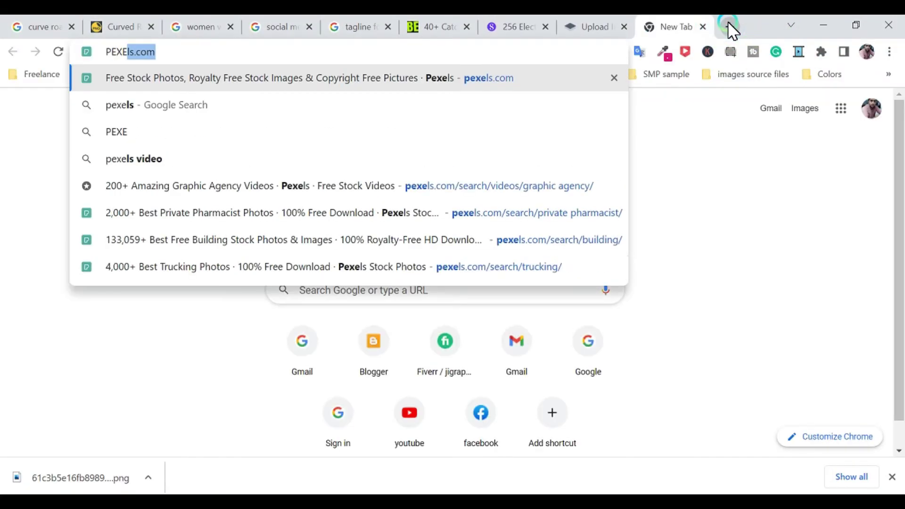
{"action": "key", "text": "Return"}
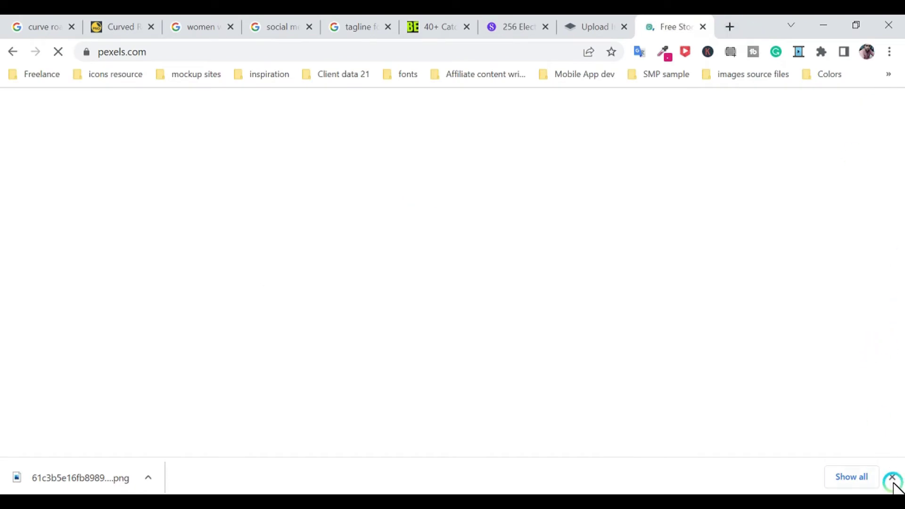
{"action": "left_click", "coordinate": [893, 478]}
{"action": "left_click", "coordinate": [321, 309]}
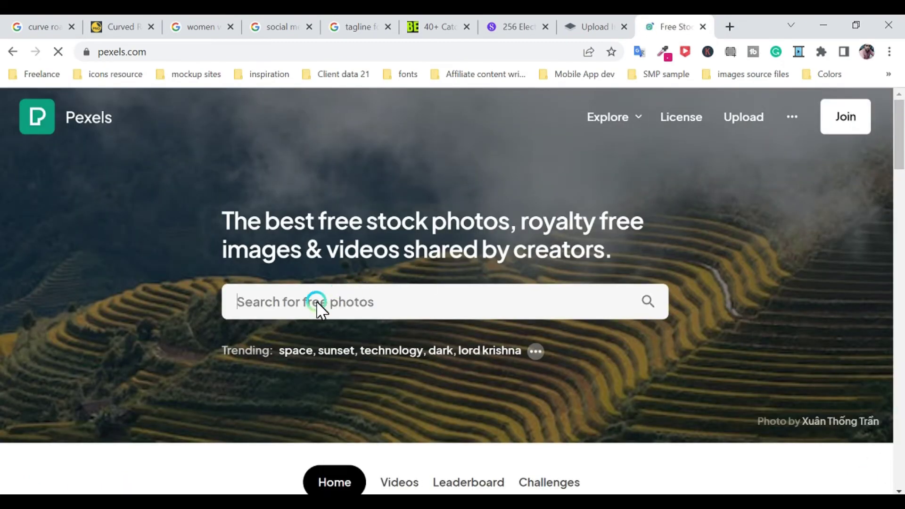
{"action": "type", "text": "building"}
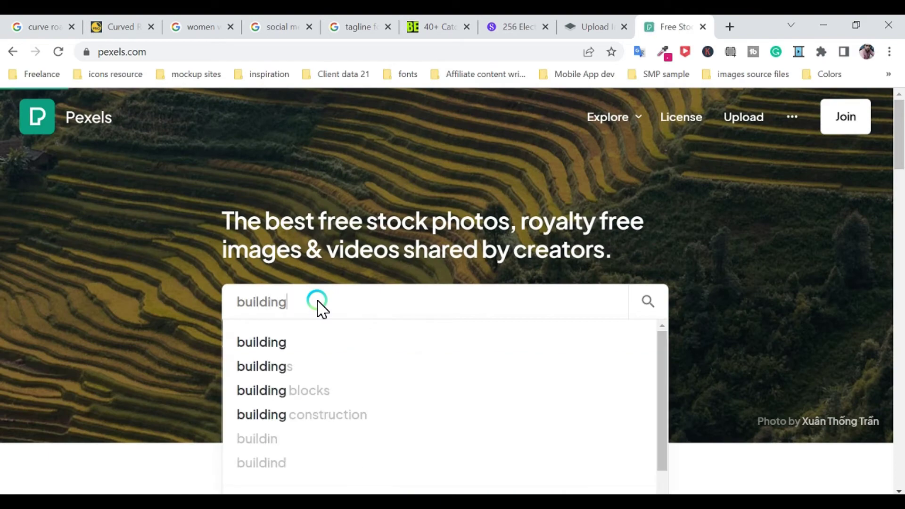
{"action": "key", "text": "Return"}
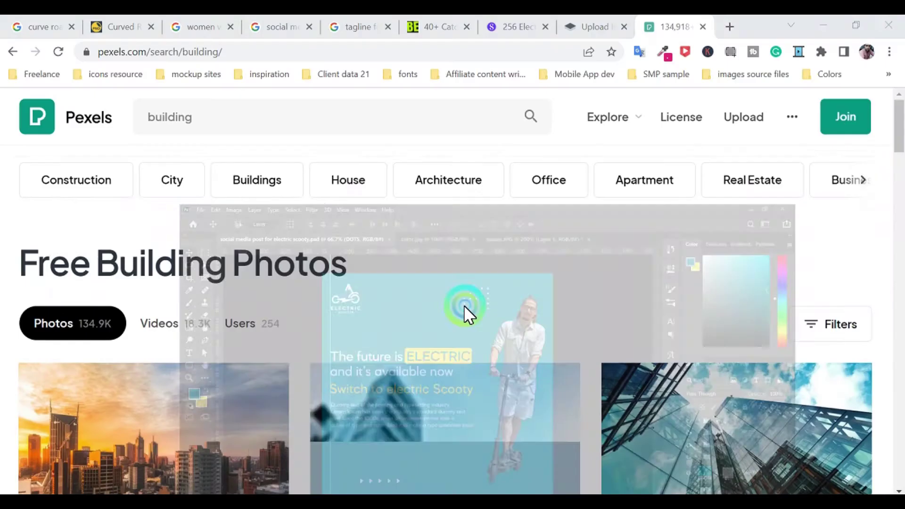
Browse the building photos and download the city skyline at sunset
{"action": "scroll", "coordinate": [464, 304], "scroll_direction": "down", "scroll_amount": 10}
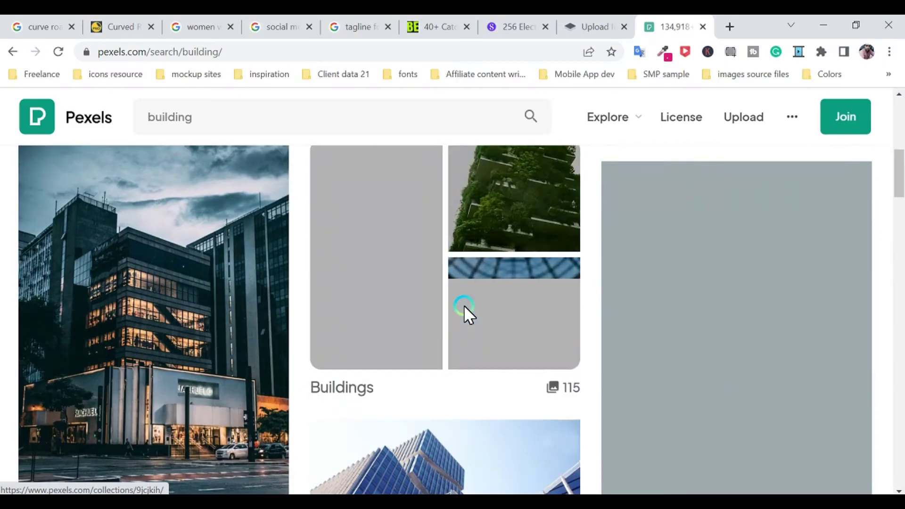
{"action": "scroll", "coordinate": [463, 304], "scroll_direction": "up", "scroll_amount": 6}
{"action": "scroll", "coordinate": [463, 304], "scroll_direction": "up", "scroll_amount": 5}
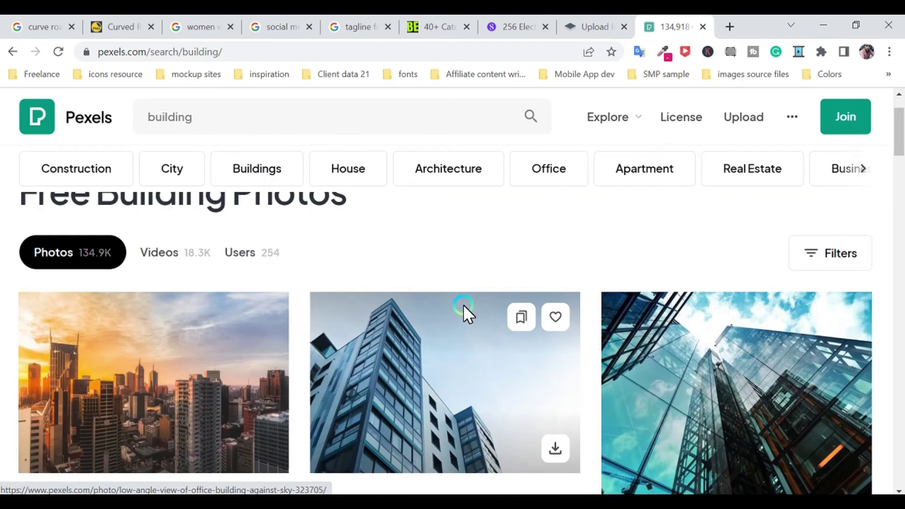
{"action": "scroll", "coordinate": [464, 313], "scroll_direction": "down", "scroll_amount": 3}
{"action": "left_click", "coordinate": [262, 307]}
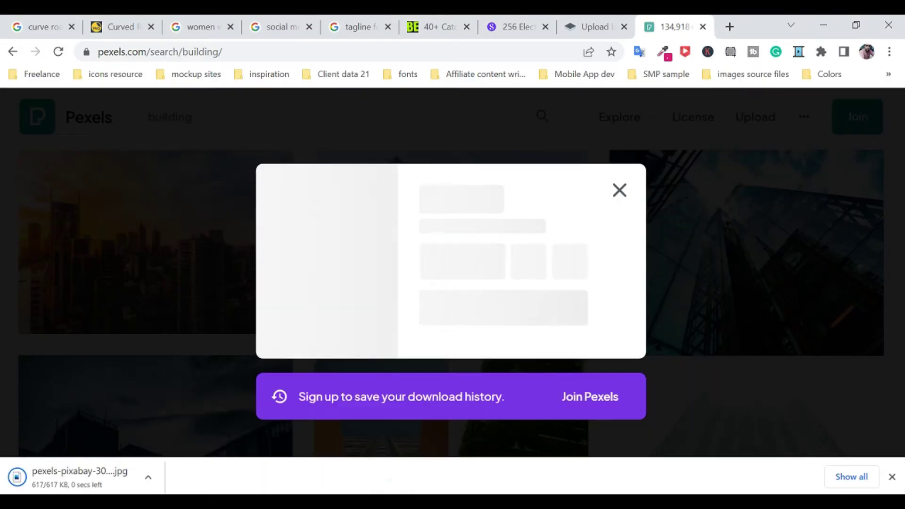
Place the downloaded skyline photo from the Downloads folder into the post and enlarge it to about 1802 × 1201 px, covering the canvas
{"action": "mouse_move", "coordinate": [295, 469]}
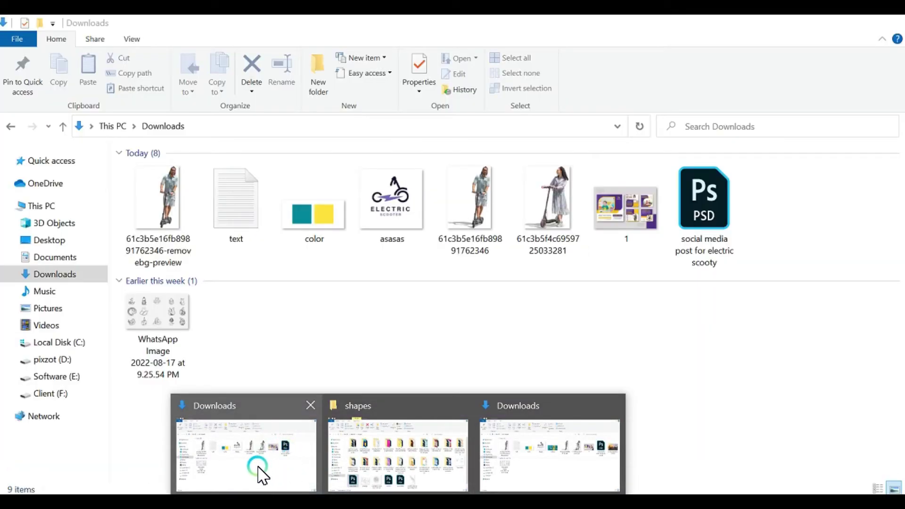
{"action": "left_click", "coordinate": [258, 467]}
{"action": "left_click_drag", "start_coordinate": [859, 205], "coordinate": [439, 388]}
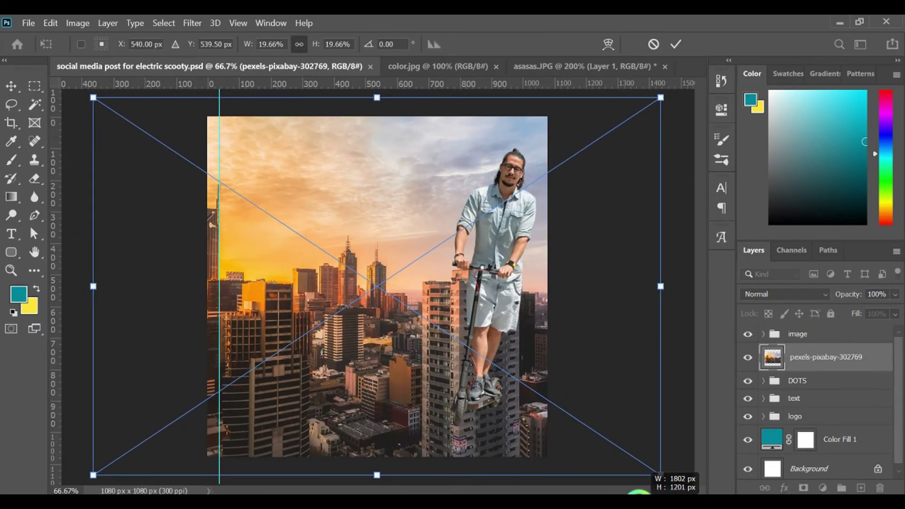
{"action": "left_click", "coordinate": [676, 44]}
Move the skyline photo layer directly above the teal colour fill and set its opacity to 57%
{"action": "left_click_drag", "start_coordinate": [839, 357], "coordinate": [839, 429]}
{"action": "left_click", "coordinate": [895, 294]}
{"action": "left_click_drag", "start_coordinate": [891, 309], "coordinate": [866, 311]}
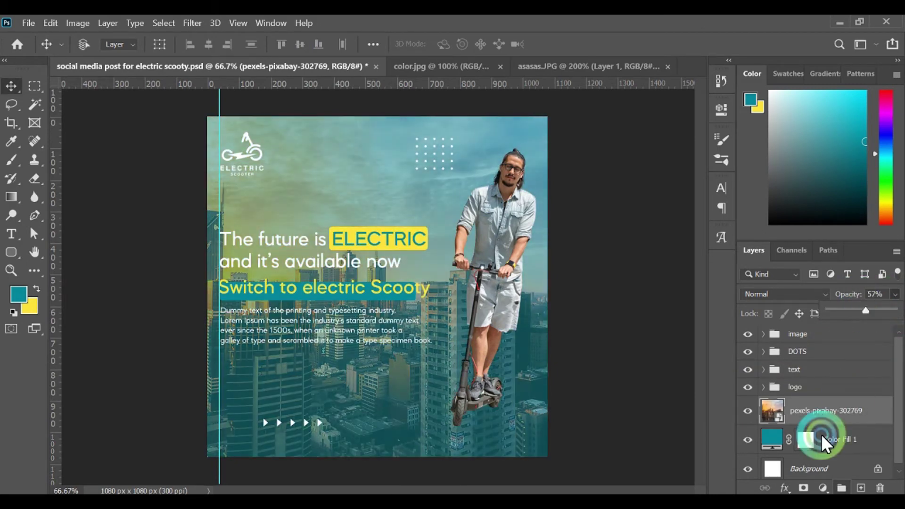
Add a layer mask to the skyline photo and fade it with a soft 600 px black brush, finishing with strokes at 47% brush opacity
{"action": "left_click", "coordinate": [805, 489]}
{"action": "key", "text": "d"}
{"action": "key", "text": "b"}
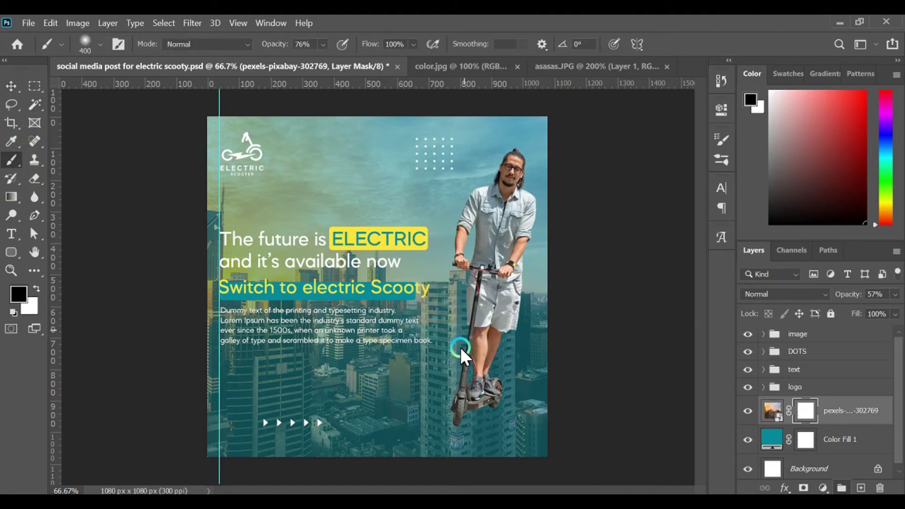
{"action": "key", "text": "bracketright"}
{"action": "key", "text": "bracketright"}
{"action": "mouse_move", "coordinate": [577, 424]}
{"action": "left_mouse_down"}
{"action": "mouse_move", "coordinate": [100, 426]}
{"action": "mouse_move", "coordinate": [632, 316]}
{"action": "left_mouse_up"}
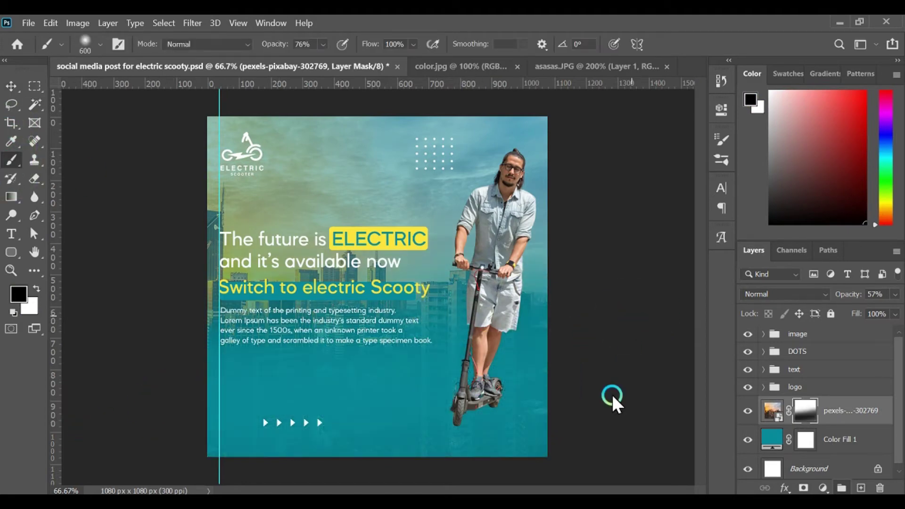
{"action": "key", "text": "ctrl+z"}
{"action": "mouse_move", "coordinate": [612, 395]}
{"action": "left_mouse_down"}
{"action": "mouse_move", "coordinate": [512, 474]}
{"action": "mouse_move", "coordinate": [253, 470]}
{"action": "left_mouse_up"}
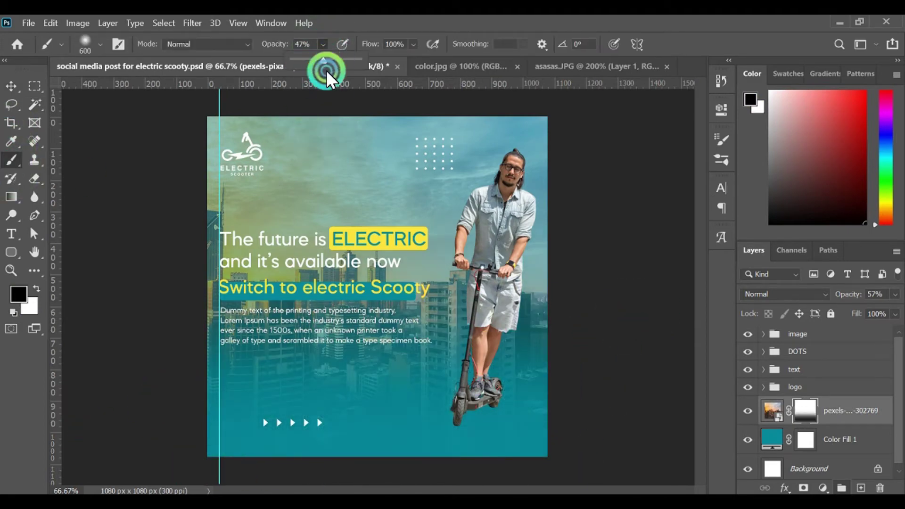
{"action": "left_click_drag", "start_coordinate": [197, 123], "coordinate": [596, 124]}
{"action": "mouse_move", "coordinate": [539, 228]}
{"action": "left_mouse_down"}
{"action": "mouse_move", "coordinate": [536, 272]}
{"action": "mouse_move", "coordinate": [374, 313]}
{"action": "mouse_move", "coordinate": [126, 315]}
{"action": "left_mouse_up"}
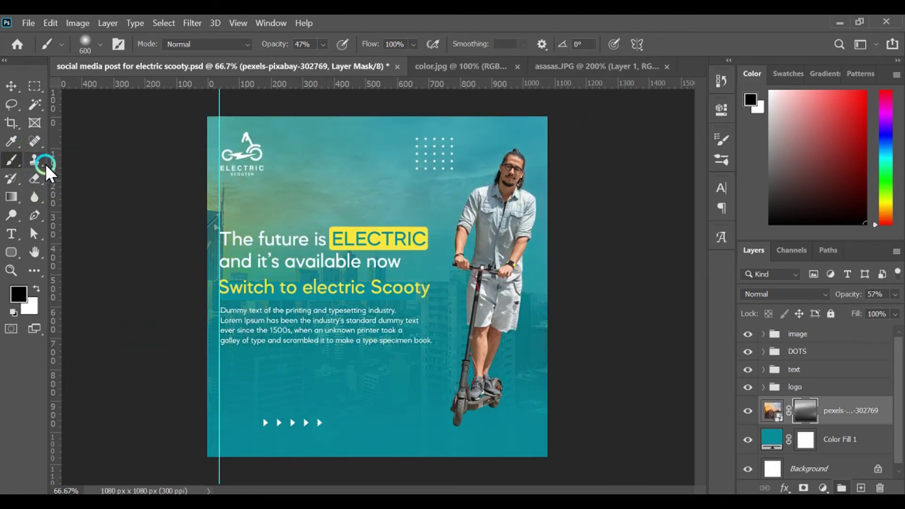
Toggle the visibility of the teal rounded rectangle behind the tagline, delete the shape and undo the deletion
{"action": "key", "text": "v"}
{"action": "left_click", "coordinate": [281, 295]}
{"action": "left_click", "coordinate": [833, 447]}
{"action": "left_click", "coordinate": [749, 448]}
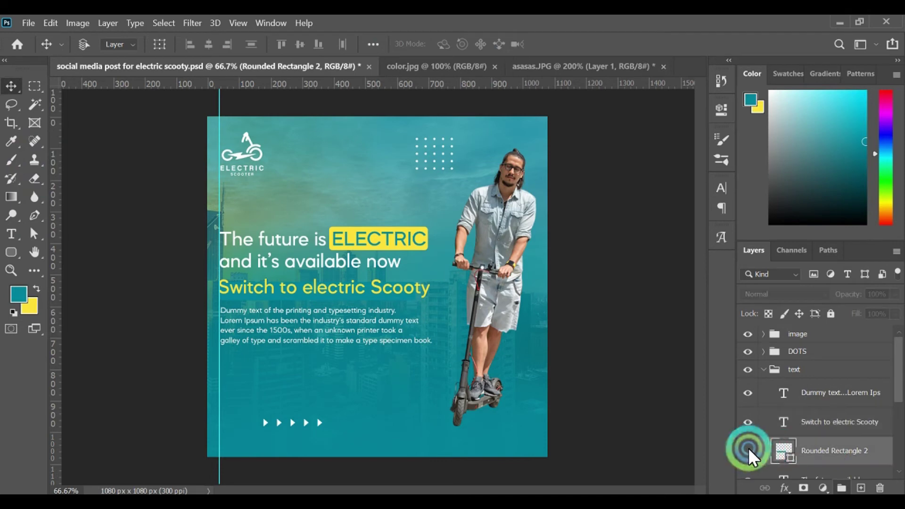
{"action": "left_click", "coordinate": [748, 449]}
{"action": "key", "text": "Delete"}
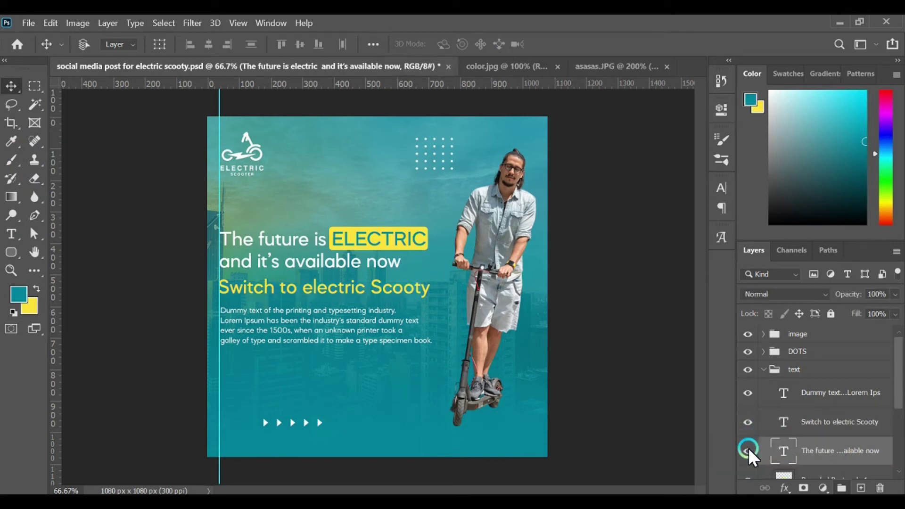
{"action": "key", "text": "ctrl+z"}
Resize the teal rectangle behind the tagline to about 701 × 77 px so it extends past the whole tagline text
{"action": "key", "text": "z"}
{"action": "left_click", "coordinate": [232, 296]}
{"action": "left_click", "coordinate": [232, 296]}
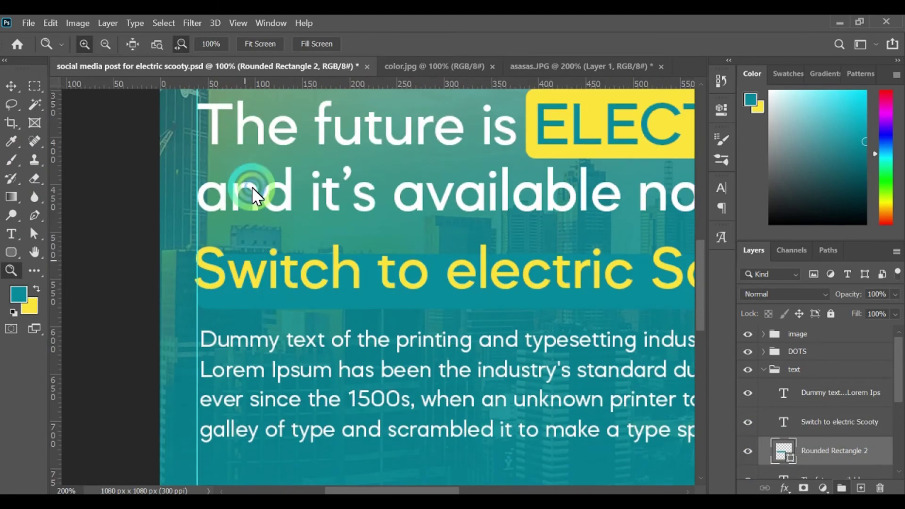
{"action": "key", "text": "v"}
{"action": "left_click", "coordinate": [103, 135]}
{"action": "left_click_drag", "start_coordinate": [282, 288], "coordinate": [281, 279]}
{"action": "left_click_drag", "start_coordinate": [493, 243], "coordinate": [493, 234]}
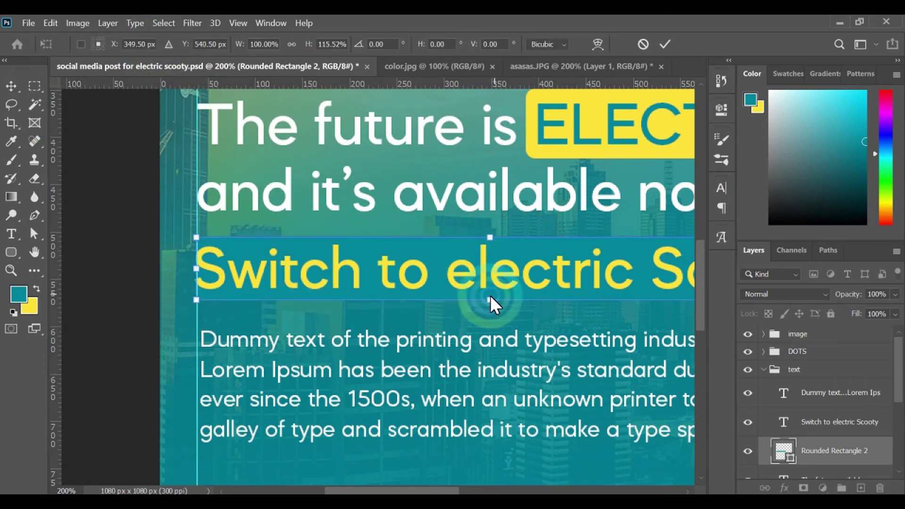
{"action": "left_click_drag", "start_coordinate": [489, 301], "coordinate": [489, 311]}
{"action": "left_click_drag", "start_coordinate": [615, 323], "coordinate": [136, 316]}
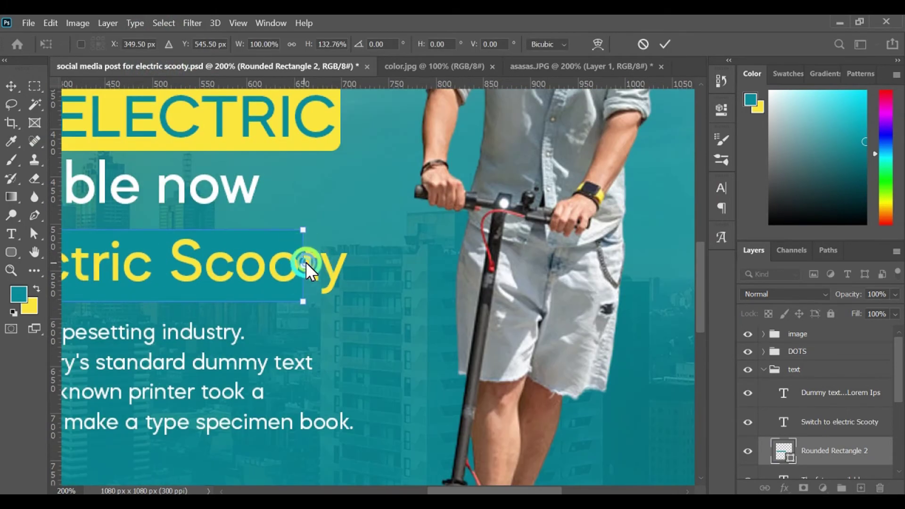
{"action": "left_click_drag", "start_coordinate": [305, 262], "coordinate": [377, 265]}
{"action": "left_click", "coordinate": [673, 42]}
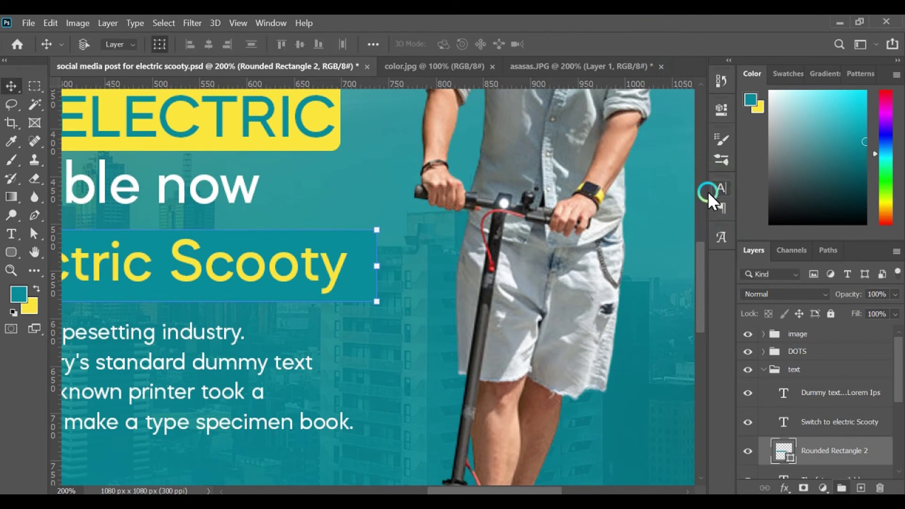
Adjust the corner radius of the teal rectangle behind the tagline
{"action": "left_click", "coordinate": [712, 107]}
{"action": "left_click_drag", "start_coordinate": [517, 243], "coordinate": [525, 243]}
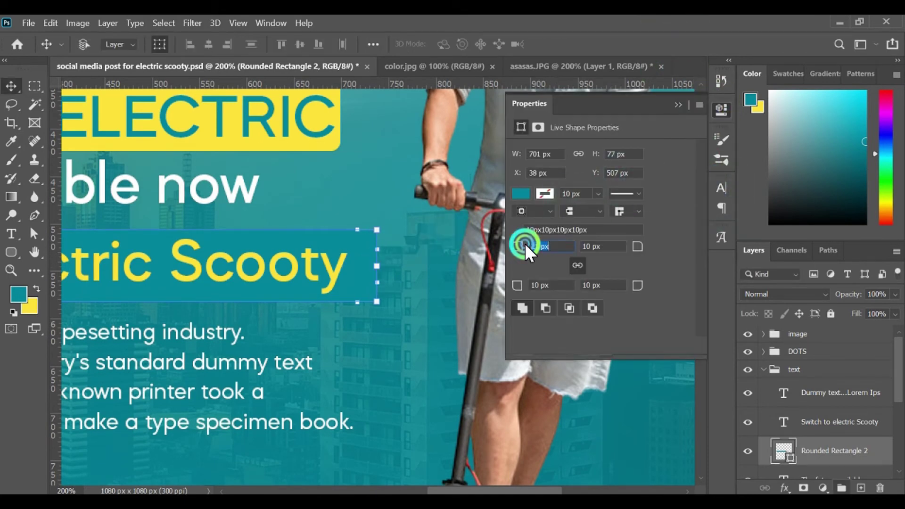
{"action": "left_click", "coordinate": [674, 104]}
{"action": "key", "text": "z"}
{"action": "left_click", "coordinate": [304, 273]}
{"action": "key", "text": "super"}
{"action": "left_click", "coordinate": [304, 273]}
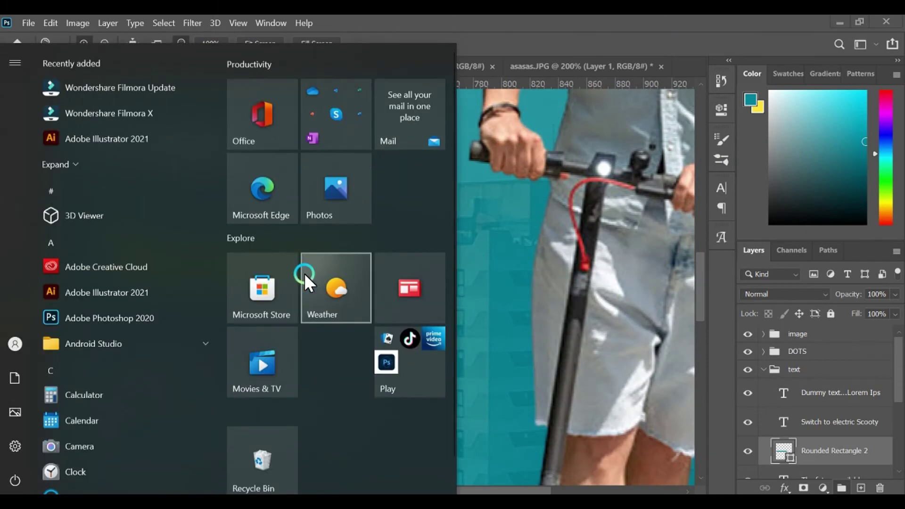
{"action": "left_click", "coordinate": [586, 49]}
{"action": "left_click", "coordinate": [338, 363], "text": "alt"}
{"action": "left_click", "coordinate": [339, 363], "text": "alt"}
{"action": "left_click", "coordinate": [270, 387], "text": "alt"}
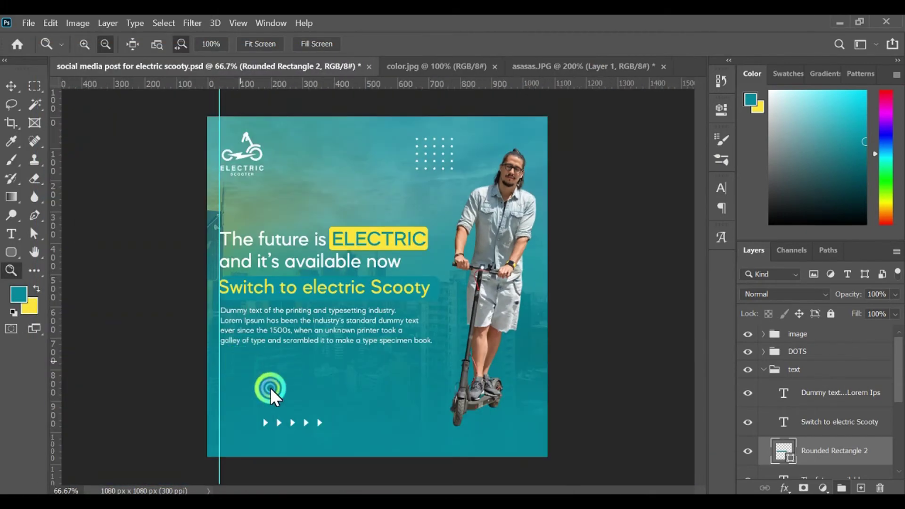
Load the teal rectangle's outline as a selection, centre the tagline text horizontally and vertically within it, and deselect
{"action": "key", "text": "v"}
{"action": "left_click", "coordinate": [830, 423]}
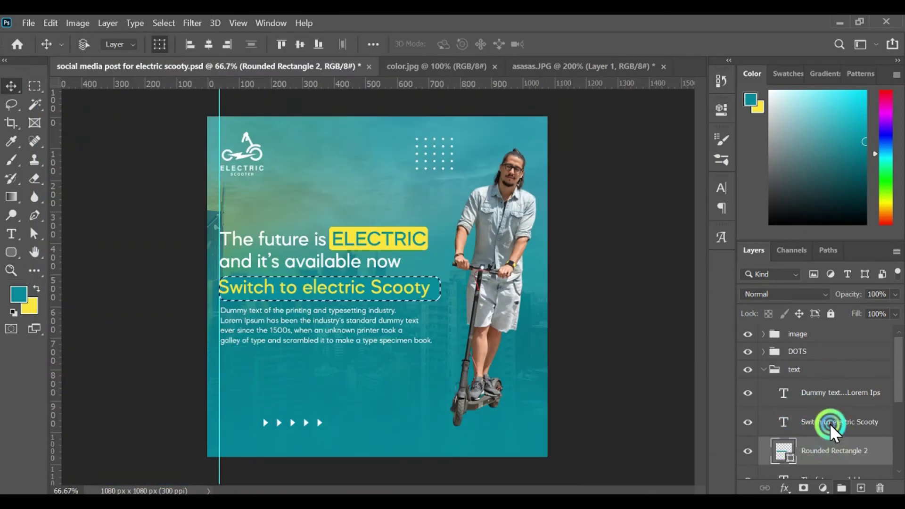
{"action": "left_click", "coordinate": [210, 45]}
{"action": "left_click", "coordinate": [302, 46]}
{"action": "key", "text": "ctrl+d"}
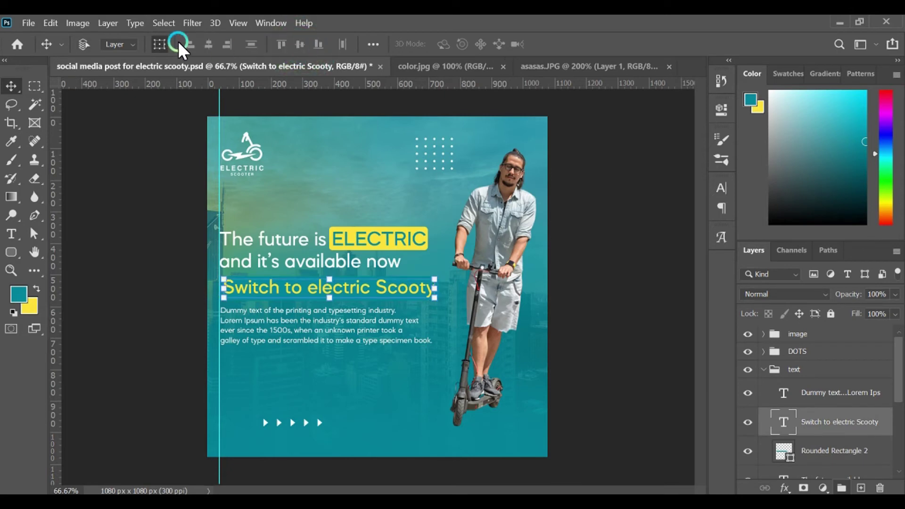
Scale the tagline "Switch to electric Scooty" down to about 93% and nudge it slightly down and to the left
{"action": "left_click_drag", "start_coordinate": [434, 278], "coordinate": [425, 284]}
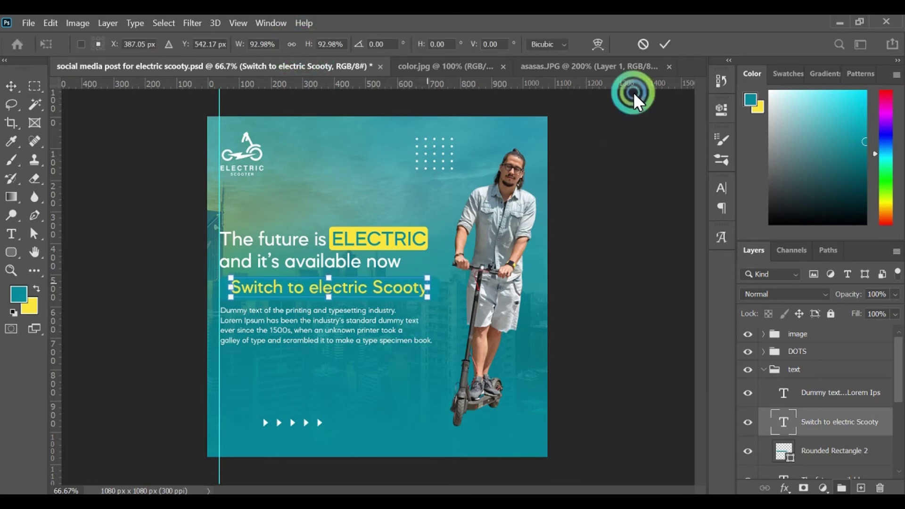
{"action": "key", "text": "Return"}
{"action": "left_click_drag", "start_coordinate": [301, 287], "coordinate": [301, 288]}
{"action": "key", "text": "Left"}
{"action": "key", "text": "Left"}
{"action": "key", "text": "Left"}
{"action": "key", "text": "Left"}
{"action": "key", "text": "Left"}
{"action": "key", "text": "Left"}
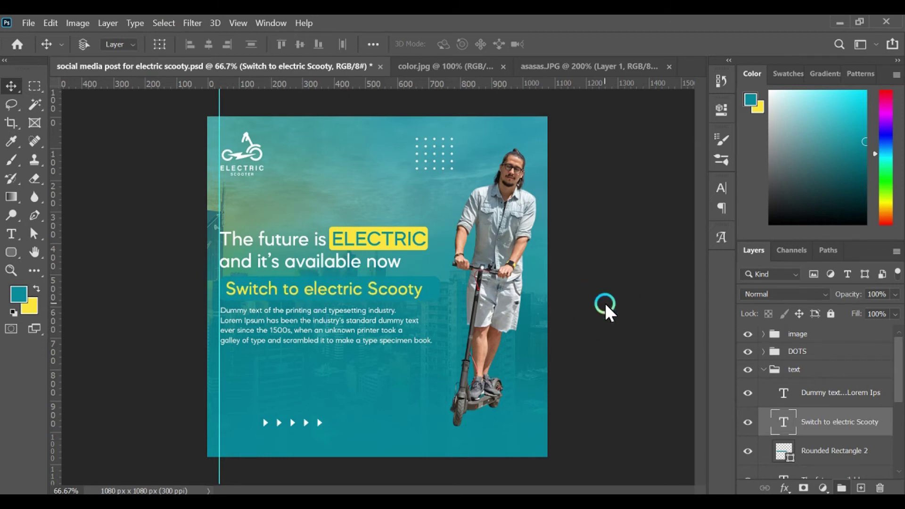
Try recolouring the rounded rectangle behind the tagline to the yellow ffe636 of the headline highlight
{"action": "double_click", "coordinate": [781, 452]}
{"action": "left_click_drag", "start_coordinate": [416, 207], "coordinate": [401, 192]}
{"action": "left_click_drag", "start_coordinate": [506, 161], "coordinate": [660, 194]}
{"action": "left_click", "coordinate": [384, 246]}
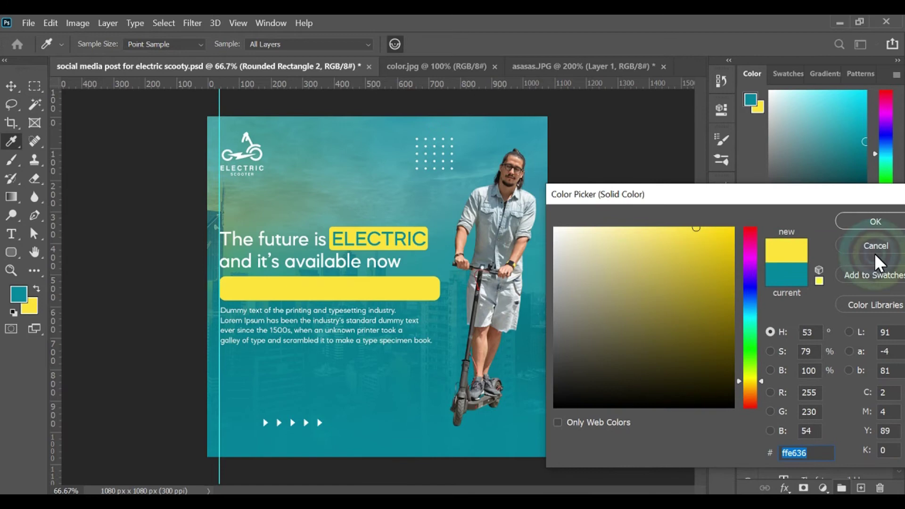
{"action": "left_click", "coordinate": [853, 223]}
Try changing the tagline's text colour to the teal foreground colour 01909e
{"action": "left_click", "coordinate": [823, 415]}
{"action": "left_click", "coordinate": [720, 189]}
{"action": "left_click", "coordinate": [669, 265]}
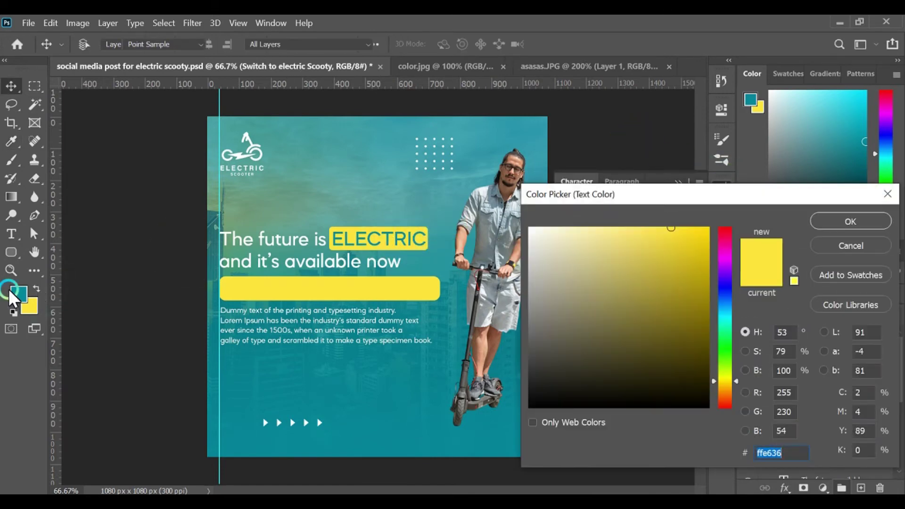
{"action": "left_click", "coordinate": [16, 291]}
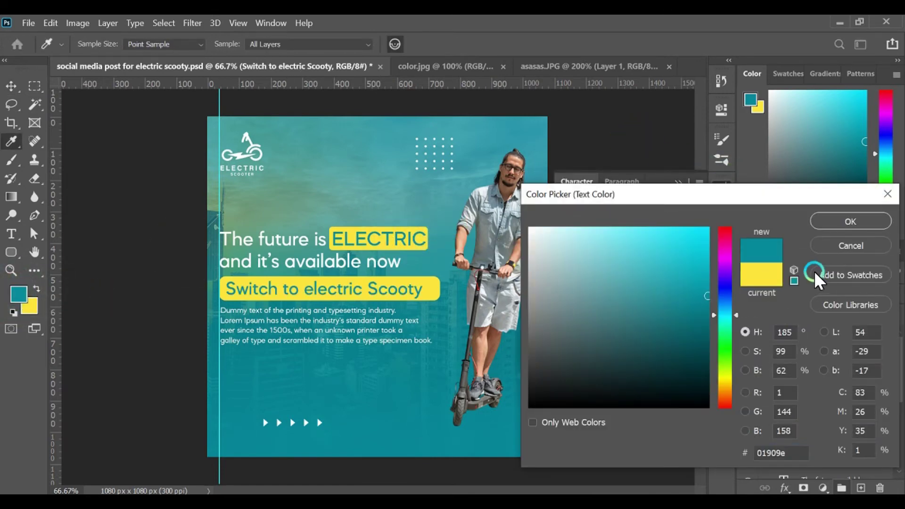
{"action": "left_click", "coordinate": [852, 246]}
Delete the rounded rectangle behind the tagline and collapse the text layer group
{"action": "left_click", "coordinate": [808, 446]}
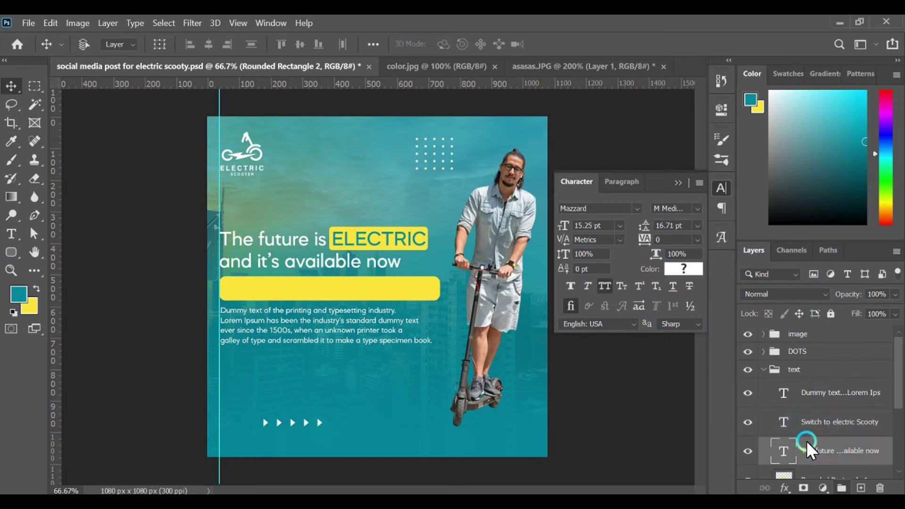
{"action": "key", "text": "Delete"}
{"action": "left_click", "coordinate": [763, 369]}
{"action": "left_click", "coordinate": [676, 182]}
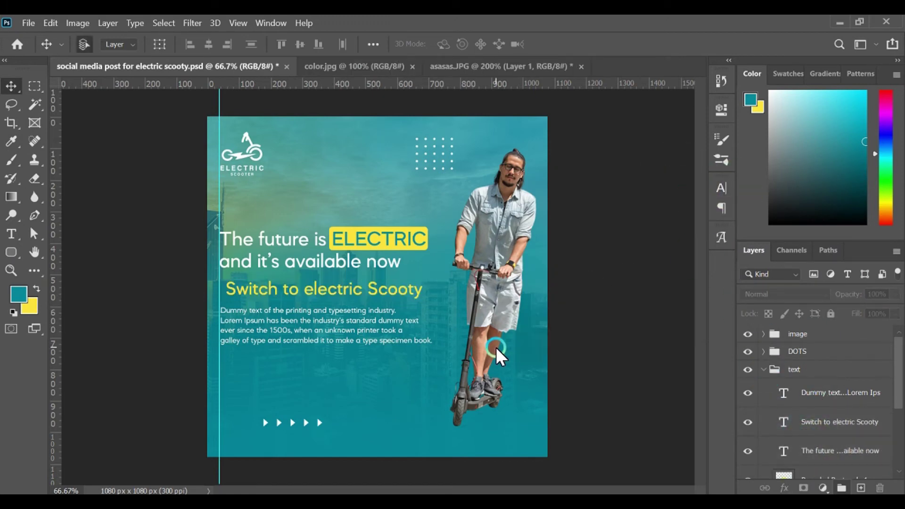
{"action": "key", "text": "ctrl+s"}
{"action": "left_click", "coordinate": [569, 256]}
{"action": "left_click", "coordinate": [764, 369]}
Close the color.jpg and asasas.JPG documents, leaving only the social media post open
{"action": "left_click", "coordinate": [666, 404]}
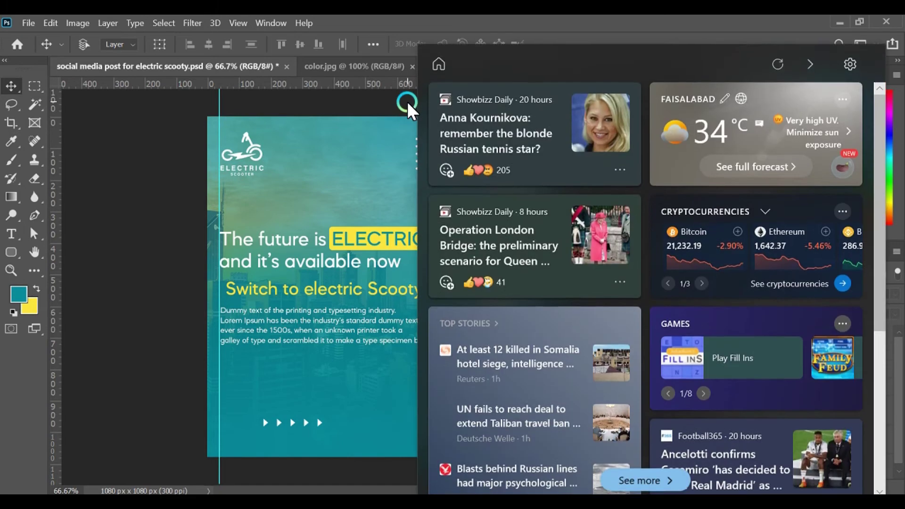
{"action": "left_click", "coordinate": [358, 66]}
{"action": "left_click", "coordinate": [413, 66]}
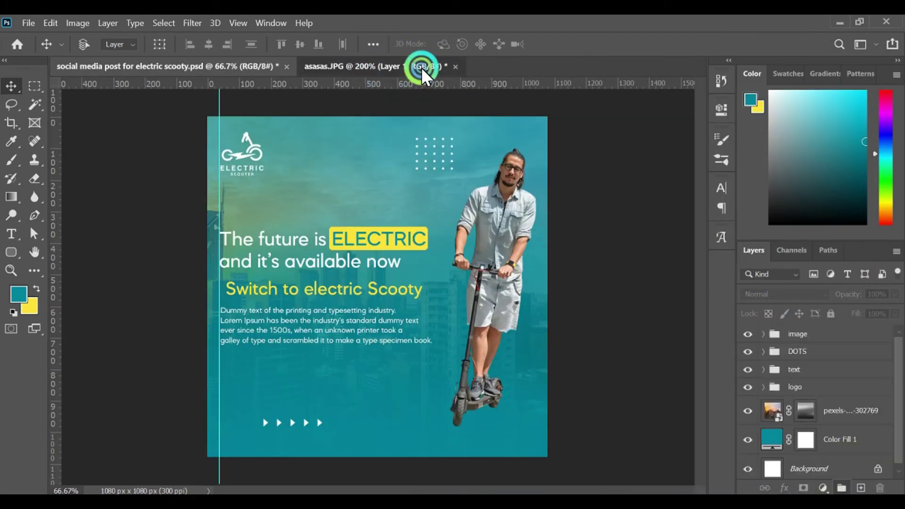
{"action": "left_click", "coordinate": [456, 67]}
{"action": "left_click", "coordinate": [472, 217]}
{"action": "left_click", "coordinate": [222, 67]}
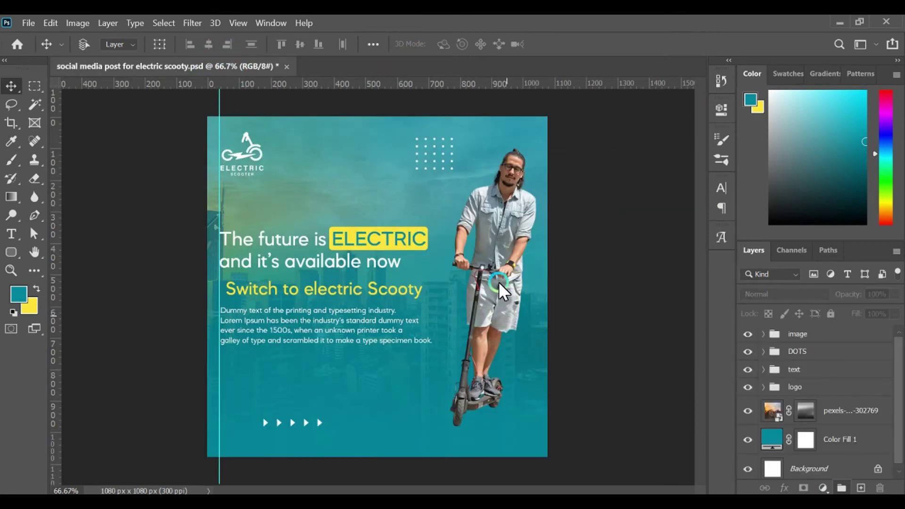
Draw a rectangle about 1391 × 267 px across the post and move its layer directly above the skyline photo
{"action": "right_click", "coordinate": [7, 251]}
{"action": "left_click", "coordinate": [53, 253]}
{"action": "left_click_drag", "start_coordinate": [227, 198], "coordinate": [666, 282]}
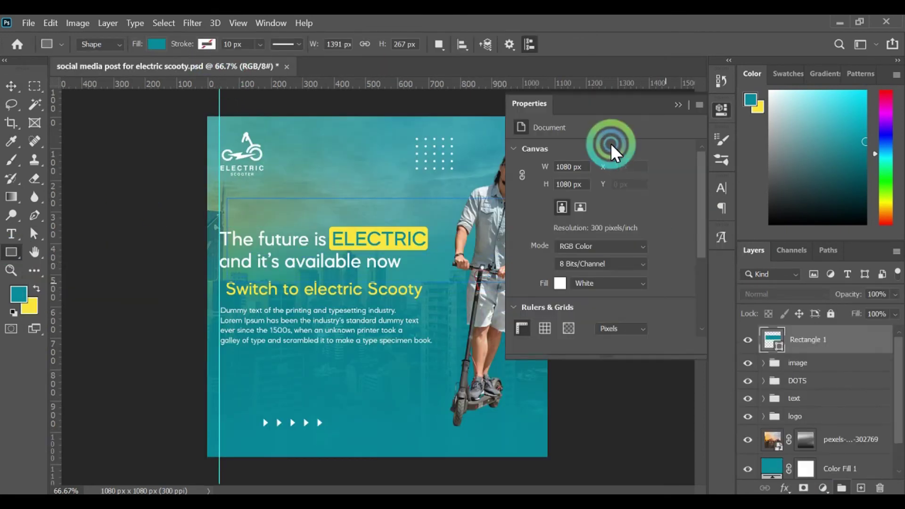
{"action": "left_click", "coordinate": [678, 105]}
{"action": "left_click_drag", "start_coordinate": [819, 340], "coordinate": [819, 437]}
Set the new rectangle's fill to the yellow background colour ffe636
{"action": "double_click", "coordinate": [769, 409]}
{"action": "left_click", "coordinate": [30, 307]}
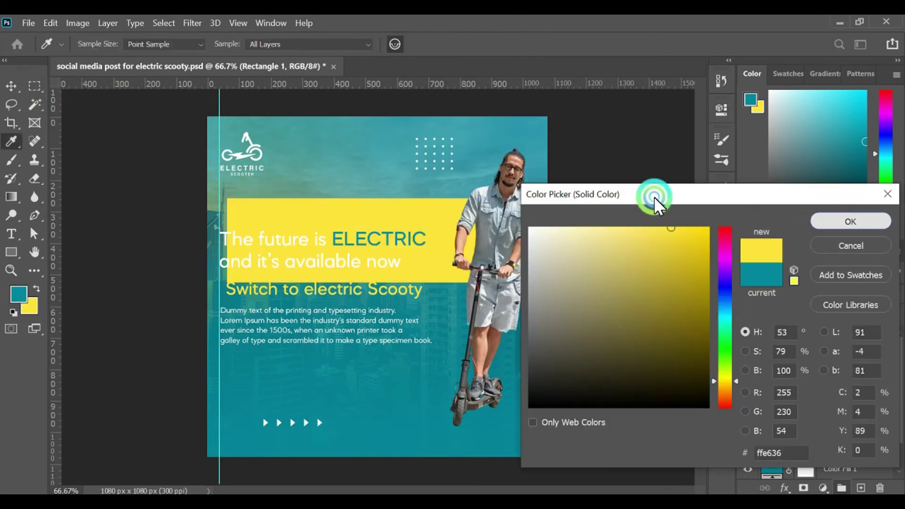
{"action": "key", "text": "Return"}
Rotate the yellow rectangle to about -79.18° and place it as a slanted vertical band behind the rider
{"action": "key", "text": "v"}
{"action": "left_click_drag", "start_coordinate": [418, 288], "coordinate": [434, 425]}
{"action": "left_click_drag", "start_coordinate": [454, 434], "coordinate": [456, 493]}
{"action": "left_click", "coordinate": [159, 44]}
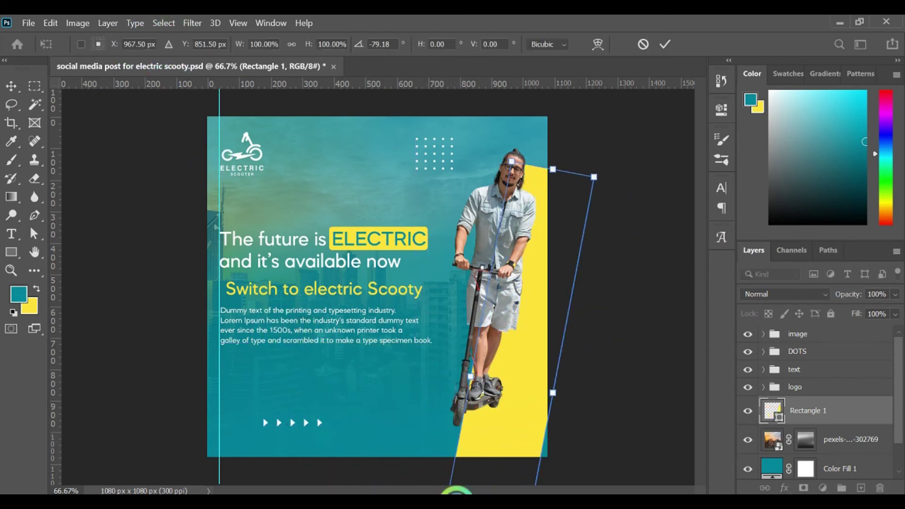
{"action": "left_click_drag", "start_coordinate": [516, 345], "coordinate": [497, 258]}
Adjust the width of the slanted yellow band to a narrow strip centred behind the rider and apply the transform
{"action": "left_click_drag", "start_coordinate": [535, 308], "coordinate": [547, 309]}
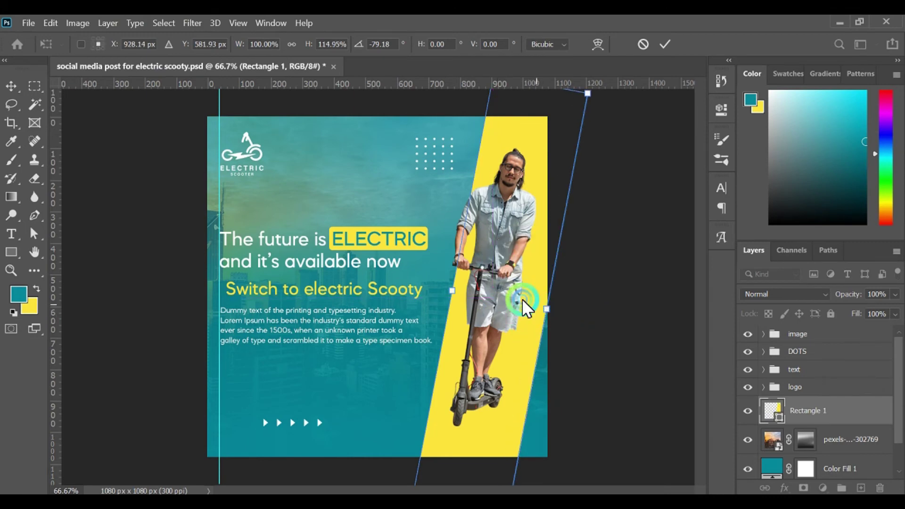
{"action": "left_click_drag", "start_coordinate": [452, 291], "coordinate": [530, 287]}
{"action": "left_click_drag", "start_coordinate": [452, 277], "coordinate": [462, 274]}
{"action": "left_click_drag", "start_coordinate": [528, 288], "coordinate": [526, 289]}
{"action": "left_click", "coordinate": [665, 45]}
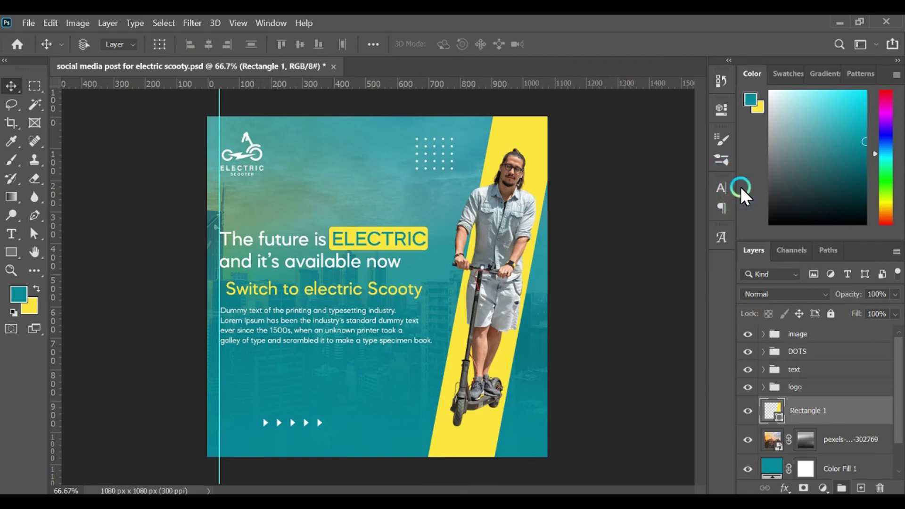
Enlarge the rider image to about 662 × 956 px and shift it slightly left over the yellow band
{"action": "left_click", "coordinate": [494, 260]}
{"action": "left_click", "coordinate": [424, 104]}
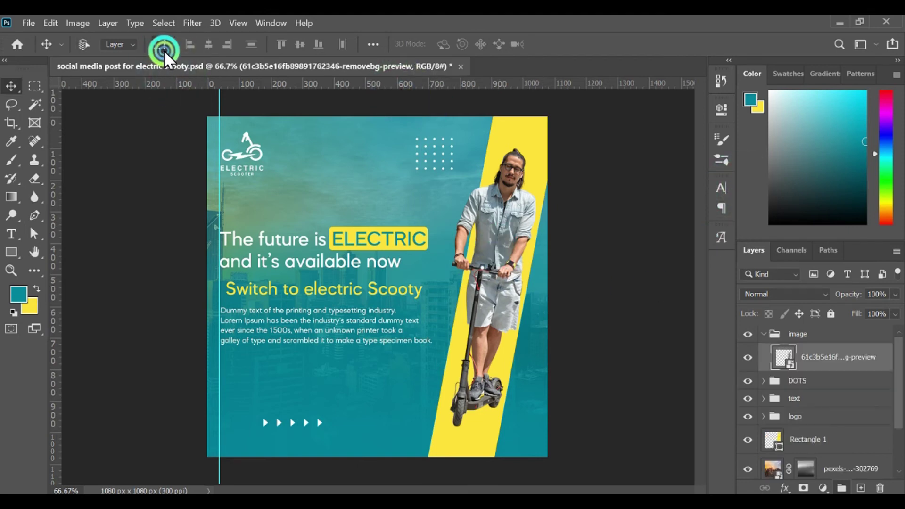
{"action": "left_click", "coordinate": [536, 428]}
{"action": "left_click_drag", "start_coordinate": [537, 428], "coordinate": [551, 435]}
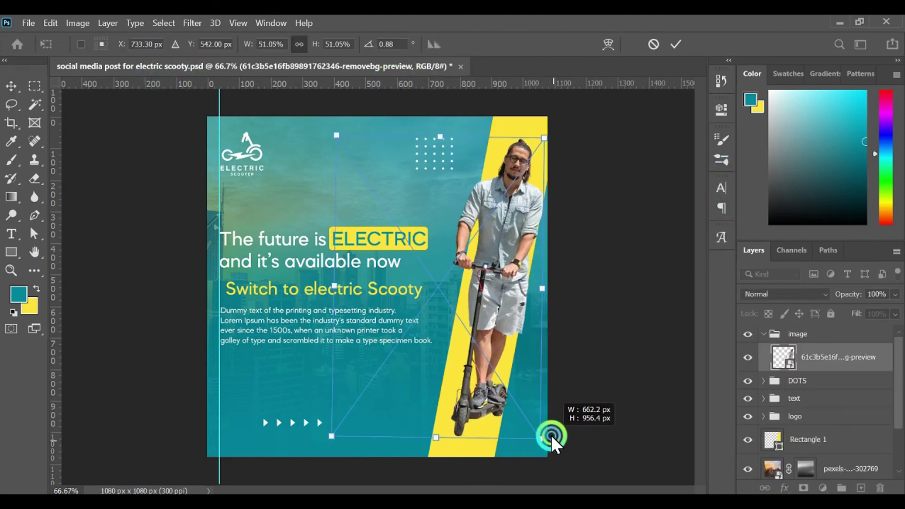
{"action": "left_click_drag", "start_coordinate": [466, 367], "coordinate": [459, 366]}
{"action": "left_click", "coordinate": [676, 45]}
{"action": "left_click", "coordinate": [160, 44]}
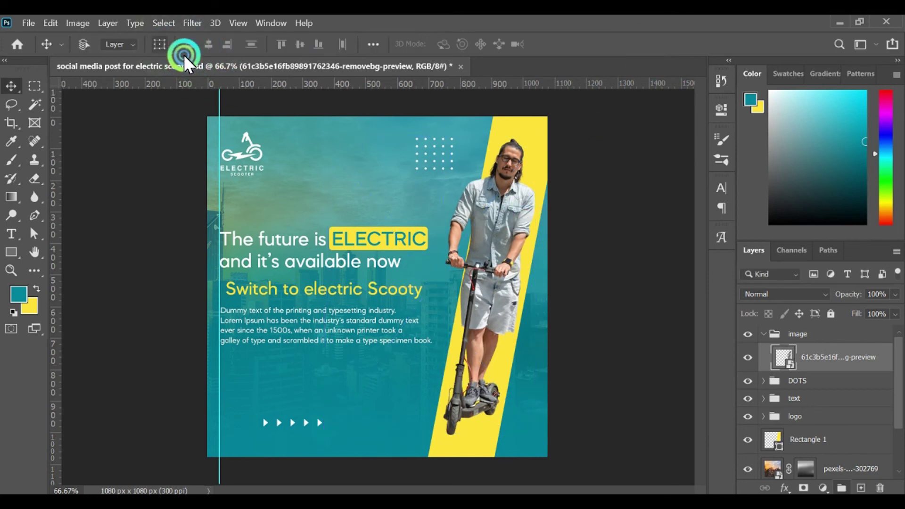
Add an empty layer directly beneath the rider image and set the foreground colour to black 000000
{"action": "left_click", "coordinate": [830, 375]}
{"action": "left_click", "coordinate": [861, 488]}
{"action": "mouse_move", "coordinate": [830, 377]}
{"action": "left_mouse_down"}
{"action": "mouse_move", "coordinate": [819, 378]}
{"action": "mouse_move", "coordinate": [822, 364]}
{"action": "left_mouse_up"}
{"action": "left_click", "coordinate": [18, 295]}
{"action": "left_click", "coordinate": [707, 410]}
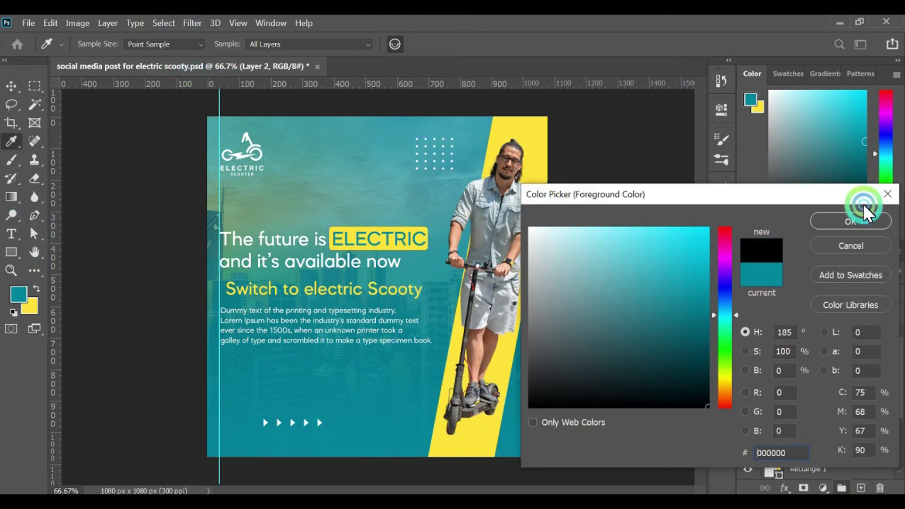
{"action": "left_click", "coordinate": [860, 218]}
Paint a single soft black dab on the new layer with the 500 px brush at 47% opacity
{"action": "key", "text": "b"}
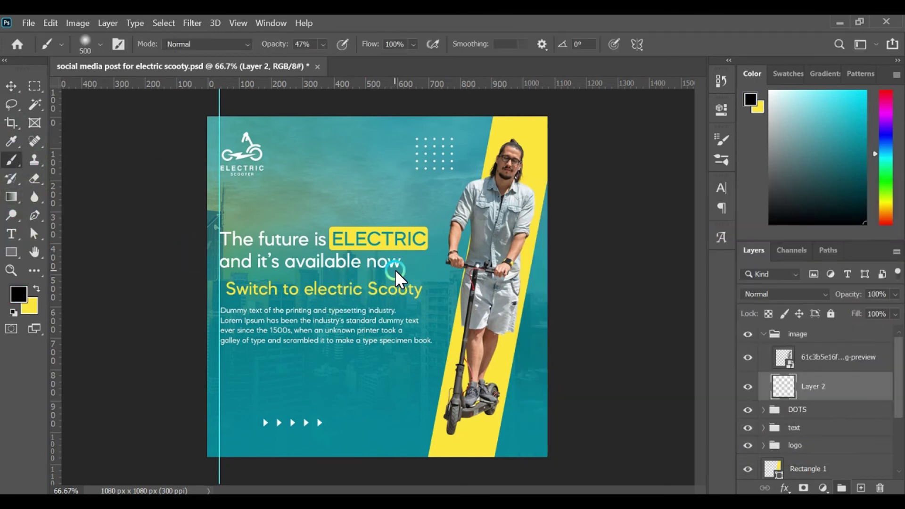
{"action": "left_click", "coordinate": [369, 268]}
{"action": "key", "text": "v"}
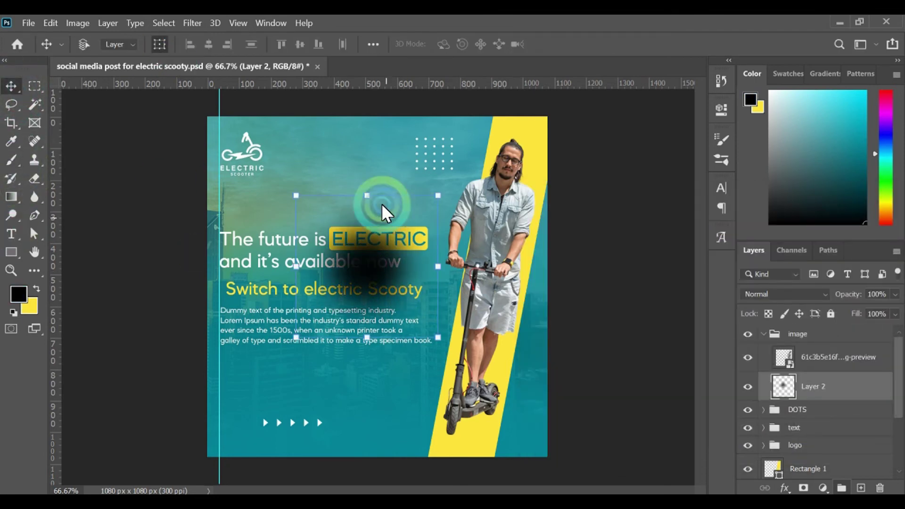
Transform the black dab into a flattened, slanted shadow and place it under the scooter's wheels
{"action": "left_click", "coordinate": [381, 204]}
{"action": "right_click", "coordinate": [369, 198]}
{"action": "left_click", "coordinate": [396, 259]}
{"action": "left_click_drag", "start_coordinate": [367, 196], "coordinate": [535, 364]}
{"action": "left_click", "coordinate": [665, 44]}
{"action": "mouse_move", "coordinate": [481, 417]}
{"action": "left_mouse_down"}
{"action": "mouse_move", "coordinate": [488, 458]}
{"action": "mouse_move", "coordinate": [471, 415]}
{"action": "left_mouse_up"}
{"action": "left_click_drag", "start_coordinate": [530, 344], "coordinate": [533, 357]}
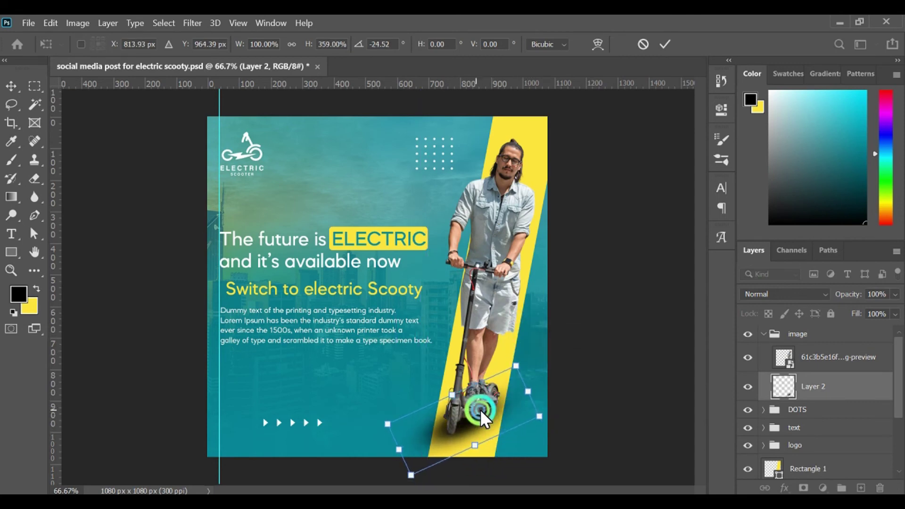
{"action": "left_click_drag", "start_coordinate": [481, 410], "coordinate": [477, 412]}
{"action": "left_click", "coordinate": [664, 44]}
Lower the shadow layer's opacity to 51%, then collapse the image group and save the document
{"action": "left_click", "coordinate": [895, 294]}
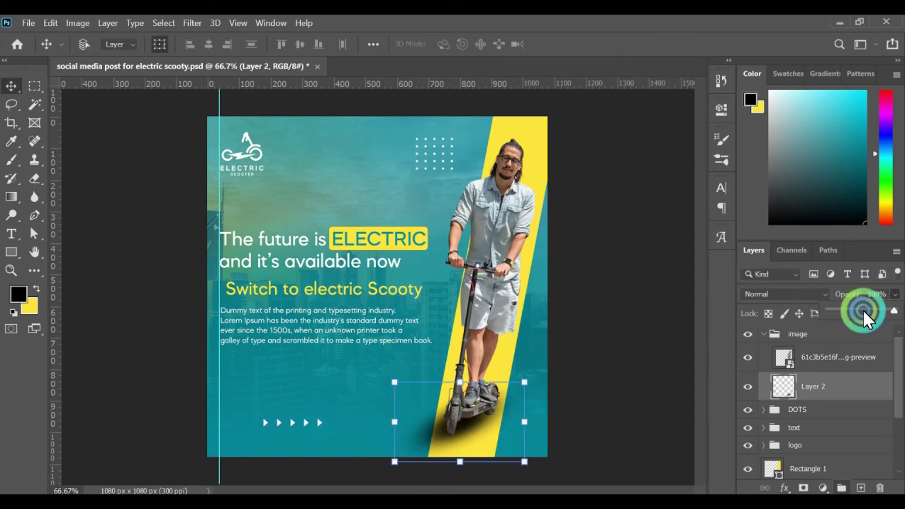
{"action": "mouse_move", "coordinate": [864, 310]}
{"action": "left_mouse_down"}
{"action": "mouse_move", "coordinate": [845, 311]}
{"action": "mouse_move", "coordinate": [862, 310]}
{"action": "left_mouse_up"}
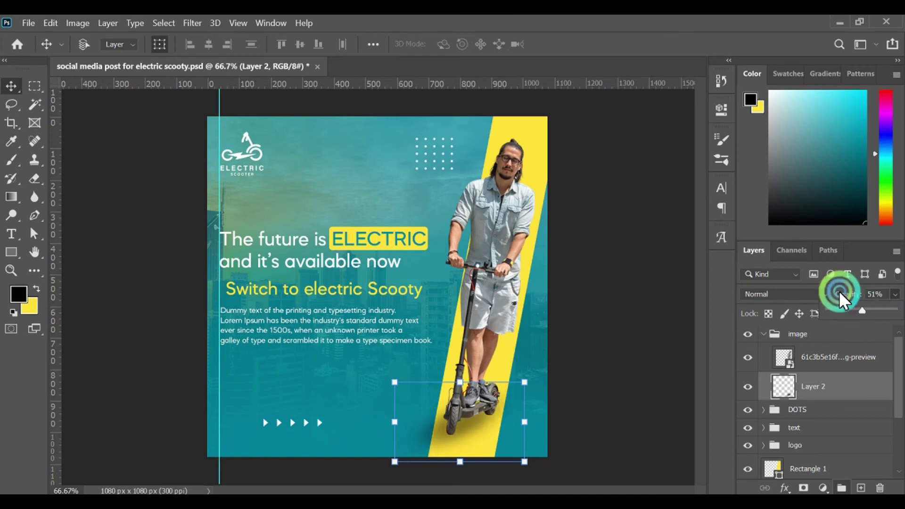
{"action": "left_click", "coordinate": [159, 43]}
{"action": "left_click", "coordinate": [765, 334]}
{"action": "key", "text": "ctrl+s"}
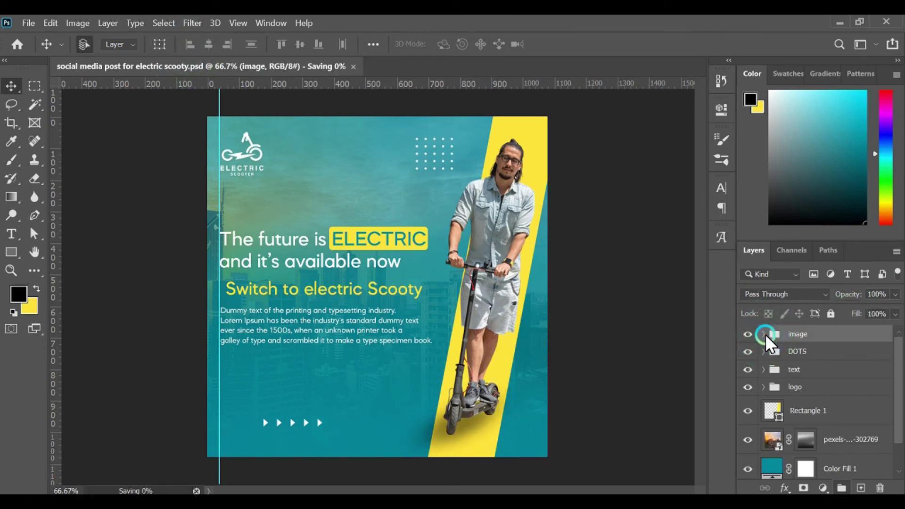
Enlarge the white arrow row slightly and move it up beneath the body text, then nudge the text group up slightly
{"action": "left_click_drag", "start_coordinate": [350, 392], "coordinate": [330, 376]}
{"action": "left_click", "coordinate": [675, 44]}
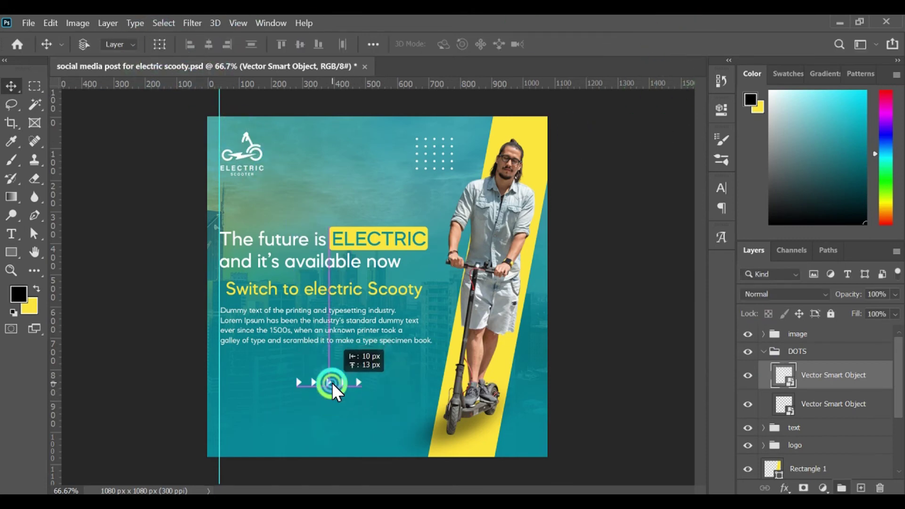
{"action": "left_click", "coordinate": [764, 351]}
{"action": "left_click", "coordinate": [793, 377]}
{"action": "left_click_drag", "start_coordinate": [361, 278], "coordinate": [361, 273]}
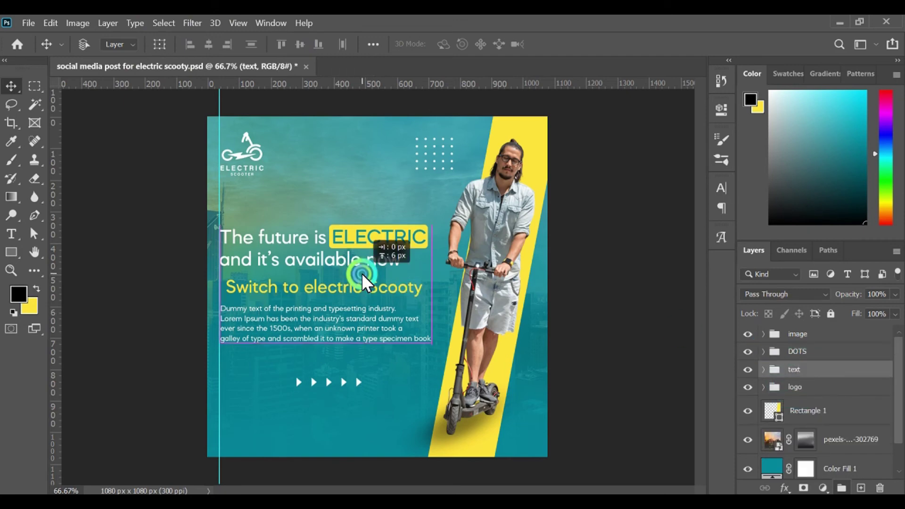
Add a text line reading electricscooter.uk in the lower left of the post, below the arrow row
{"action": "key", "text": "t"}
{"action": "left_click", "coordinate": [226, 429]}
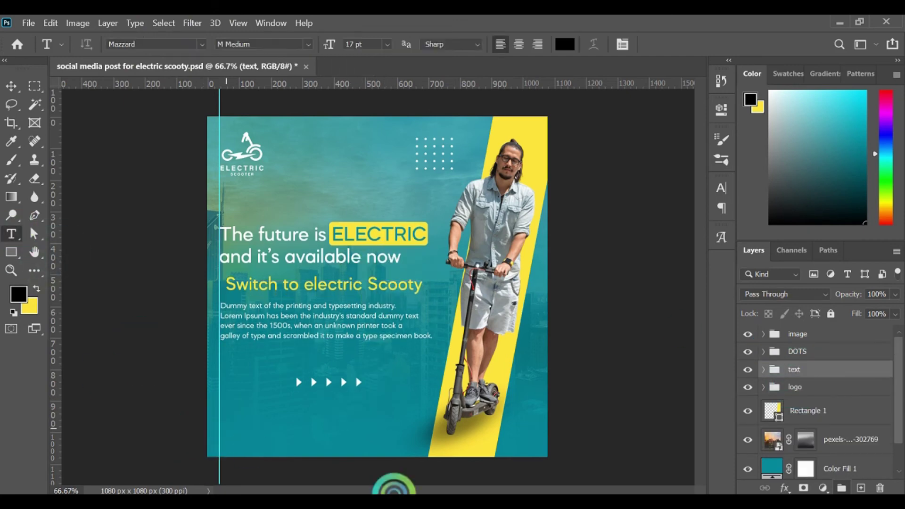
{"action": "type", "text": "ricscooter."}
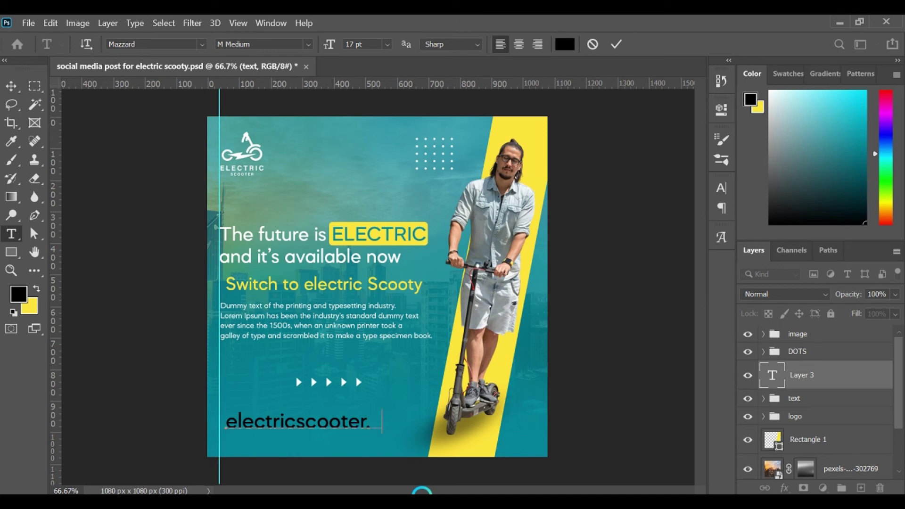
{"action": "type", "text": "uk"}
Set the web address text to white at a size of 11 pt
{"action": "key", "text": "ctrl+a"}
{"action": "left_click", "coordinate": [723, 191]}
{"action": "left_click", "coordinate": [683, 269]}
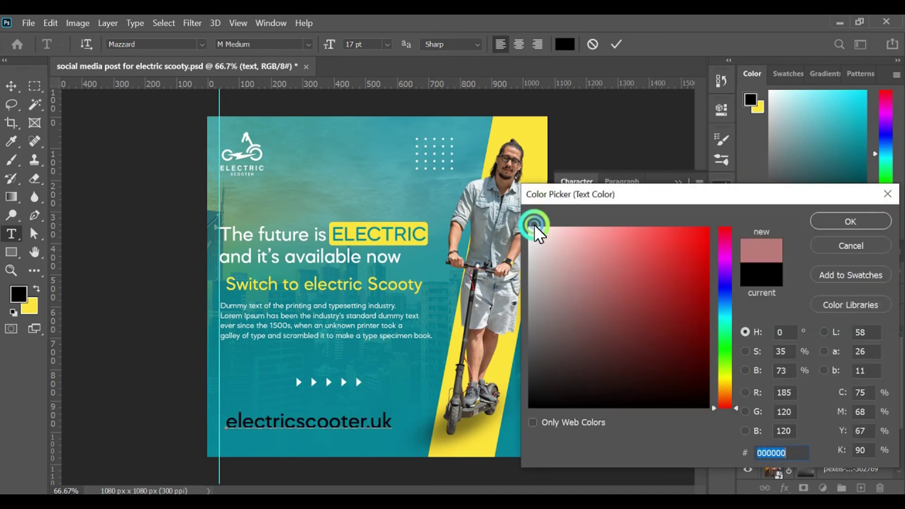
{"action": "left_click", "coordinate": [534, 224]}
{"action": "left_click", "coordinate": [843, 221]}
{"action": "left_click_drag", "start_coordinate": [565, 227], "coordinate": [562, 229]}
{"action": "left_click", "coordinate": [617, 44]}
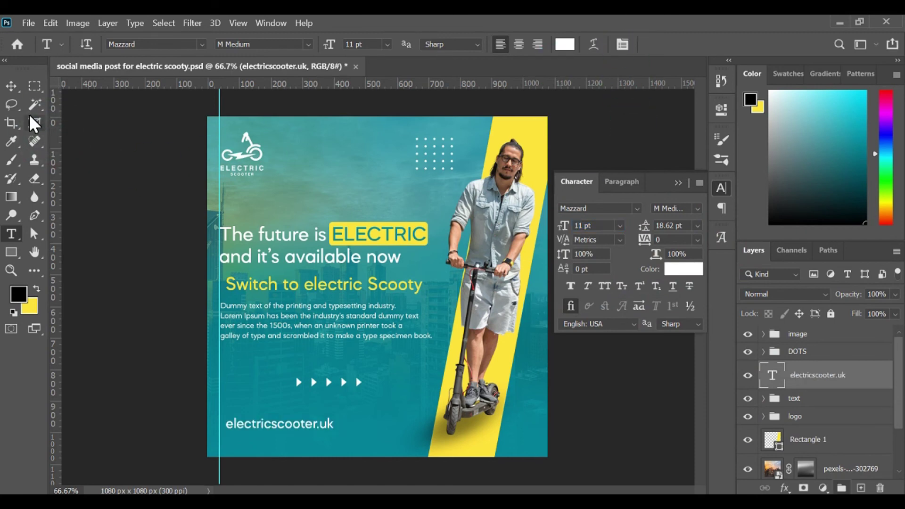
Shift the web address slightly left to the guide and draw a rectangle of about 268 × 28 px behind it
{"action": "left_click", "coordinate": [11, 85]}
{"action": "mouse_move", "coordinate": [265, 420]}
{"action": "left_mouse_down"}
{"action": "mouse_move", "coordinate": [485, 440]}
{"action": "mouse_move", "coordinate": [341, 427]}
{"action": "mouse_move", "coordinate": [351, 421]}
{"action": "mouse_move", "coordinate": [278, 422]}
{"action": "mouse_move", "coordinate": [332, 432]}
{"action": "left_mouse_up"}
{"action": "left_click", "coordinate": [818, 400]}
{"action": "left_click", "coordinate": [11, 252]}
{"action": "left_click", "coordinate": [522, 250]}
Fill the new rectangle with the yellow sampled from the slanted band
{"action": "double_click", "coordinate": [773, 405]}
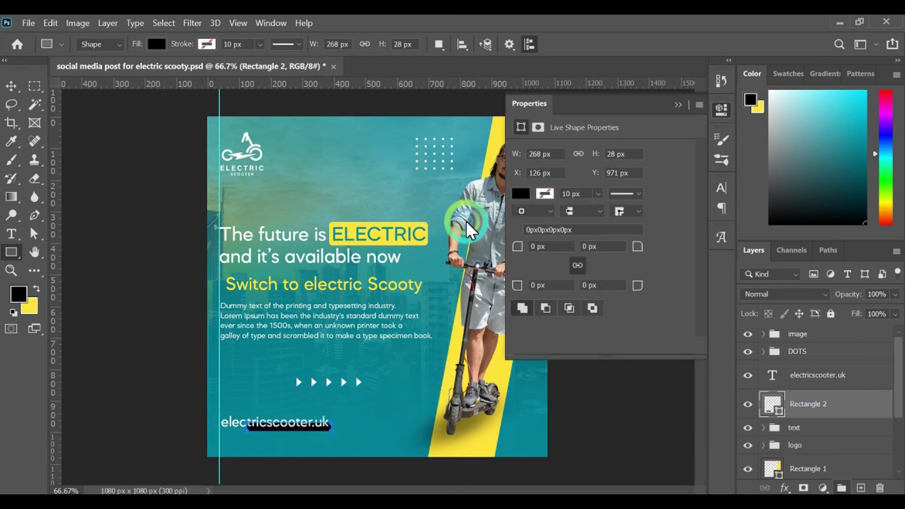
{"action": "left_click", "coordinate": [449, 358]}
{"action": "left_click", "coordinate": [830, 218]}
Lower the yellow rectangle's opacity to 43% and position it as an underline beneath the end of the web address
{"action": "key", "text": "v"}
{"action": "left_click_drag", "start_coordinate": [258, 426], "coordinate": [275, 424]}
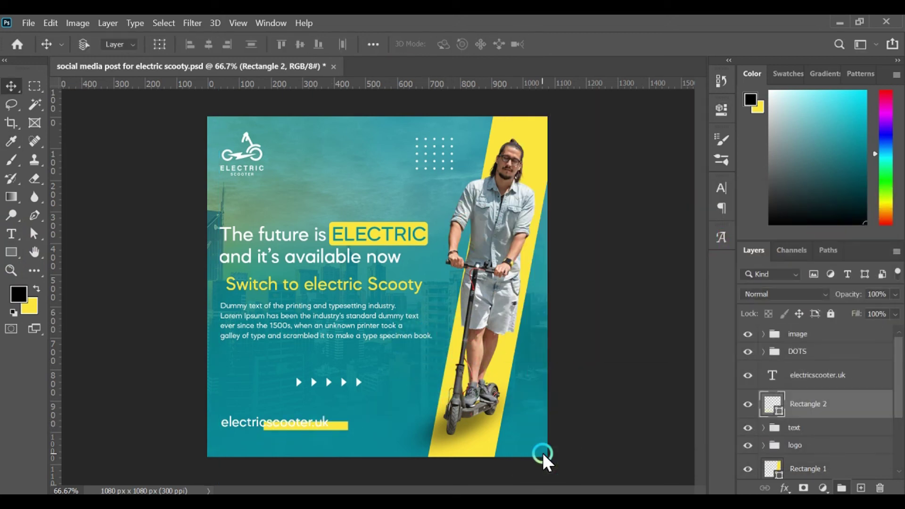
{"action": "left_click_drag", "start_coordinate": [858, 309], "coordinate": [858, 310]}
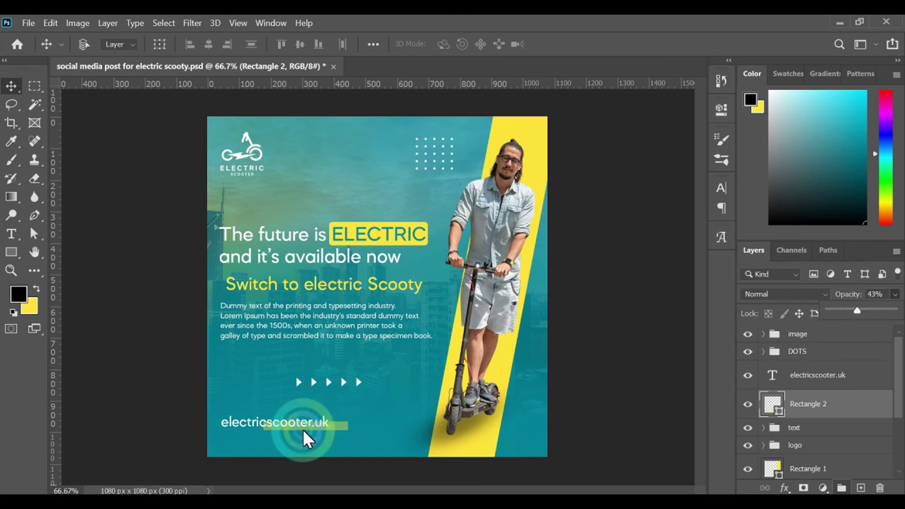
{"action": "mouse_move", "coordinate": [302, 429]}
{"action": "left_mouse_down"}
{"action": "mouse_move", "coordinate": [279, 428]}
{"action": "mouse_move", "coordinate": [288, 431]}
{"action": "left_mouse_up"}
Group the web address with its yellow underline, name the group web and save the document
{"action": "left_click", "coordinate": [806, 375], "text": "shift"}
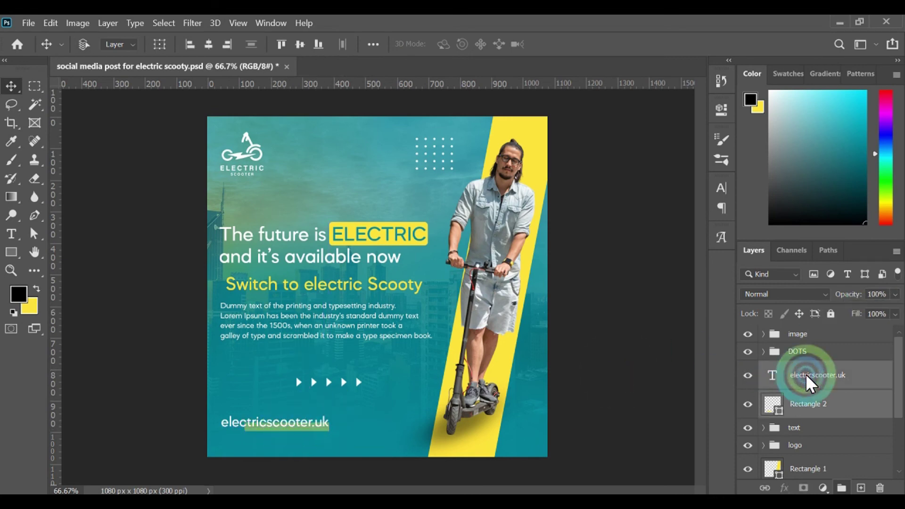
{"action": "key", "text": "ctrl+g"}
{"action": "double_click", "coordinate": [803, 372]}
{"action": "type", "text": "web"}
{"action": "left_click", "coordinate": [862, 367]}
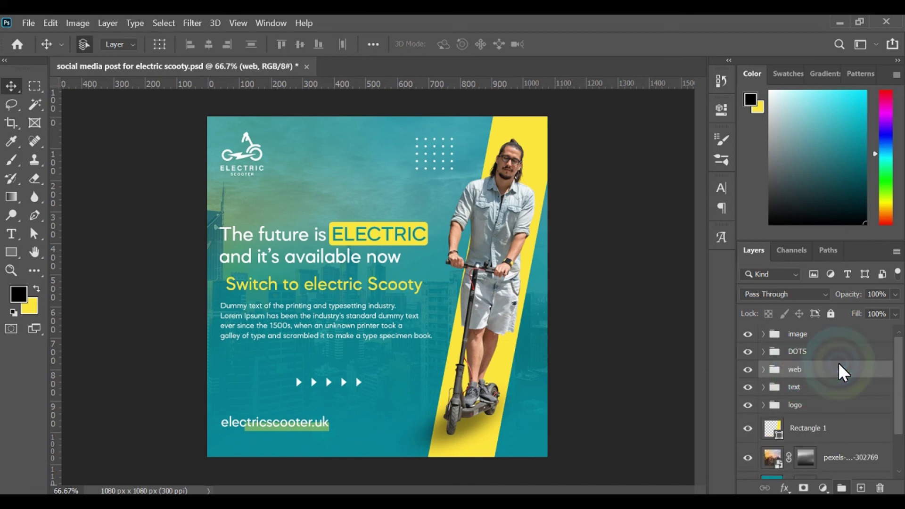
{"action": "key", "text": "ctrl+s"}
Align the web group and the yellow tagline with the headline's left edge and save the document
{"action": "left_click_drag", "start_coordinate": [297, 422], "coordinate": [285, 420]}
{"action": "left_click", "coordinate": [245, 278]}
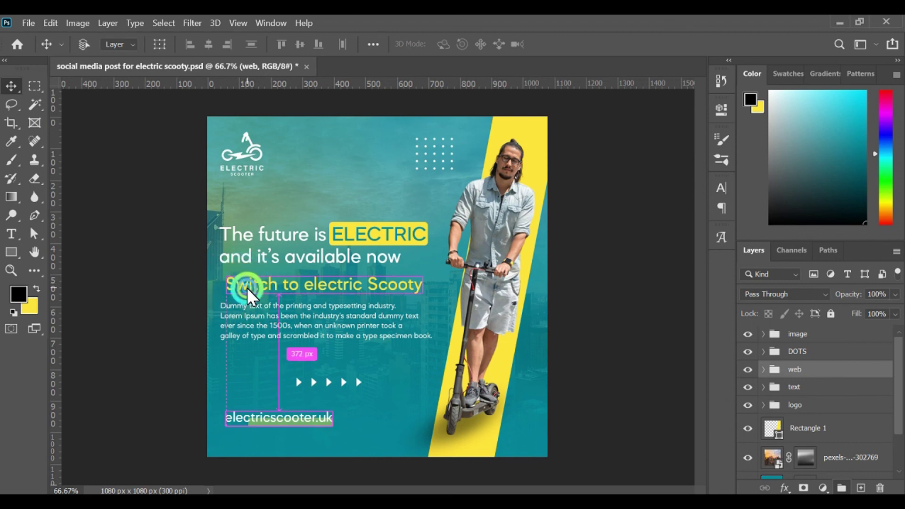
{"action": "left_click", "coordinate": [766, 384]}
{"action": "left_click", "coordinate": [798, 371]}
{"action": "left_click_drag", "start_coordinate": [269, 415], "coordinate": [264, 421]}
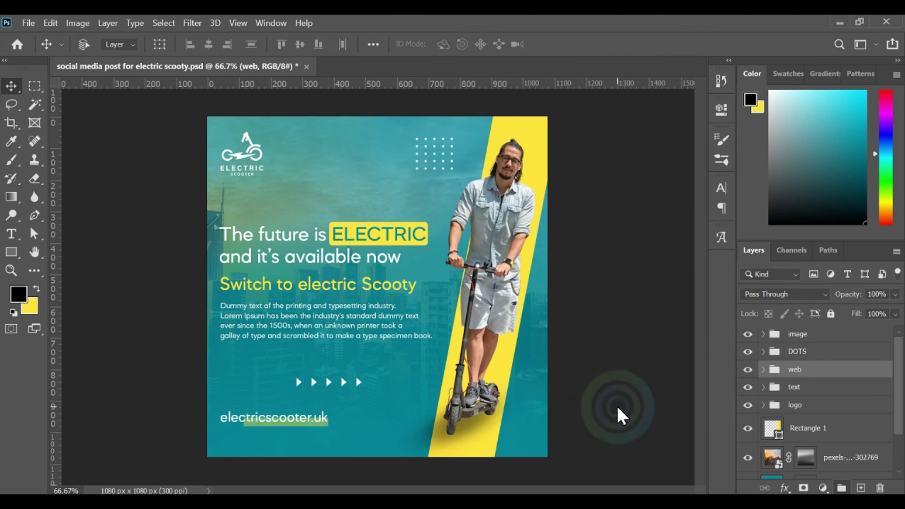
{"action": "key", "text": "ctrl+s"}
Reduce the word ELECTRIC in the headline to 13.25 pt
{"action": "scroll", "coordinate": [292, 306], "scroll_direction": "up", "scroll_amount": 4}
{"action": "scroll", "coordinate": [292, 307], "scroll_direction": "down", "scroll_amount": 4}
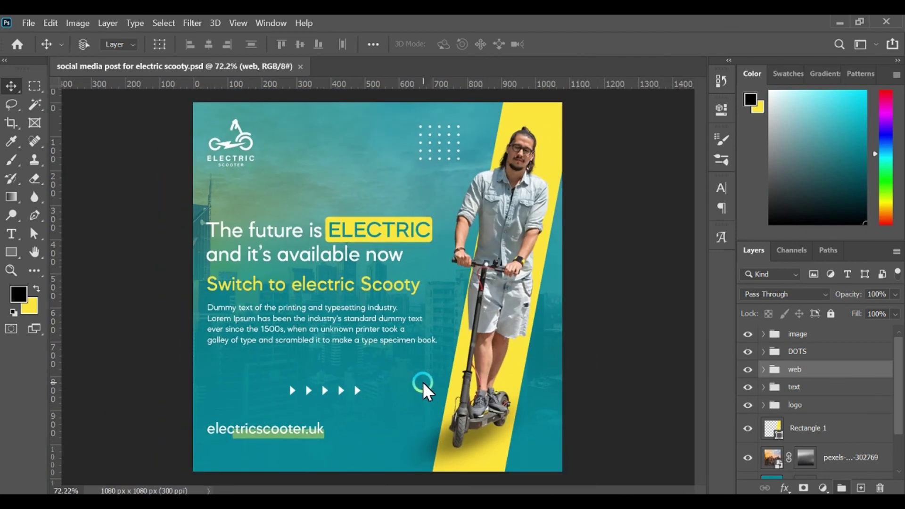
{"action": "scroll", "coordinate": [423, 383], "scroll_direction": "down", "scroll_amount": 1}
{"action": "left_click", "coordinate": [11, 234]}
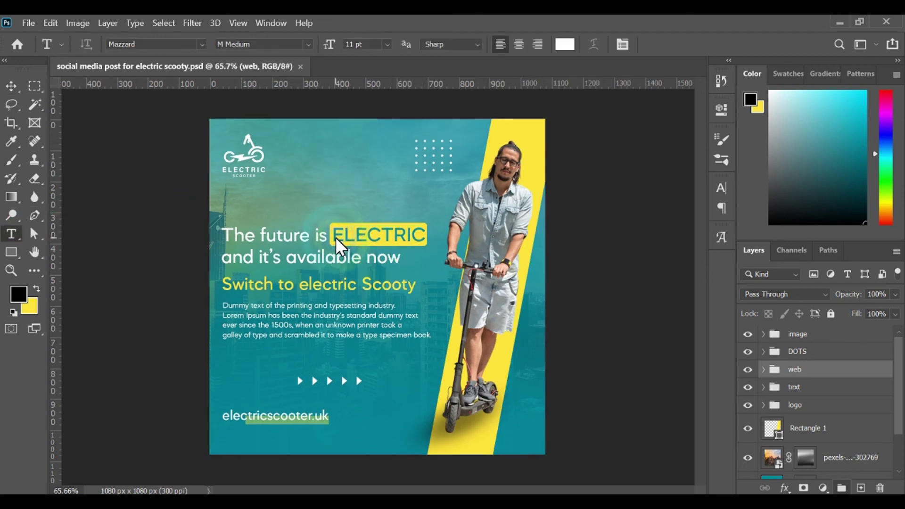
{"action": "left_click_drag", "start_coordinate": [335, 237], "coordinate": [426, 236]}
{"action": "left_click", "coordinate": [721, 187]}
{"action": "left_click_drag", "start_coordinate": [563, 225], "coordinate": [561, 225]}
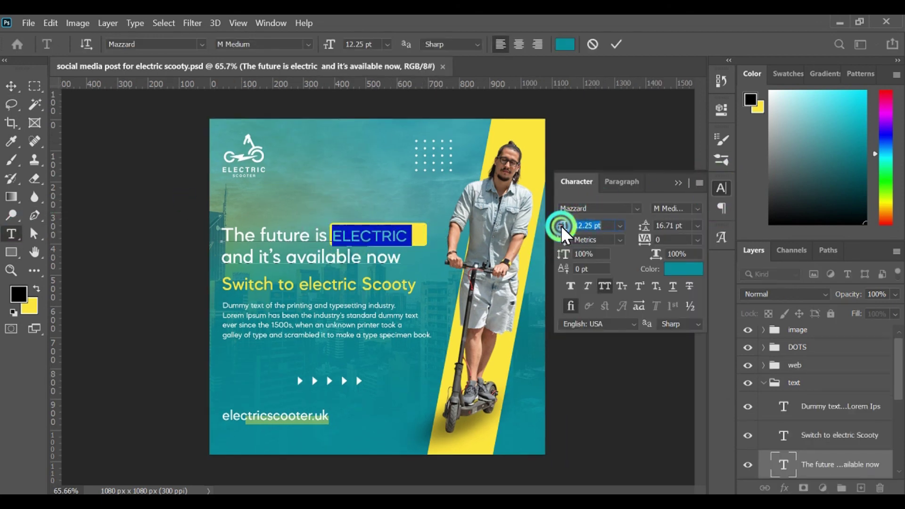
{"action": "left_click", "coordinate": [679, 182]}
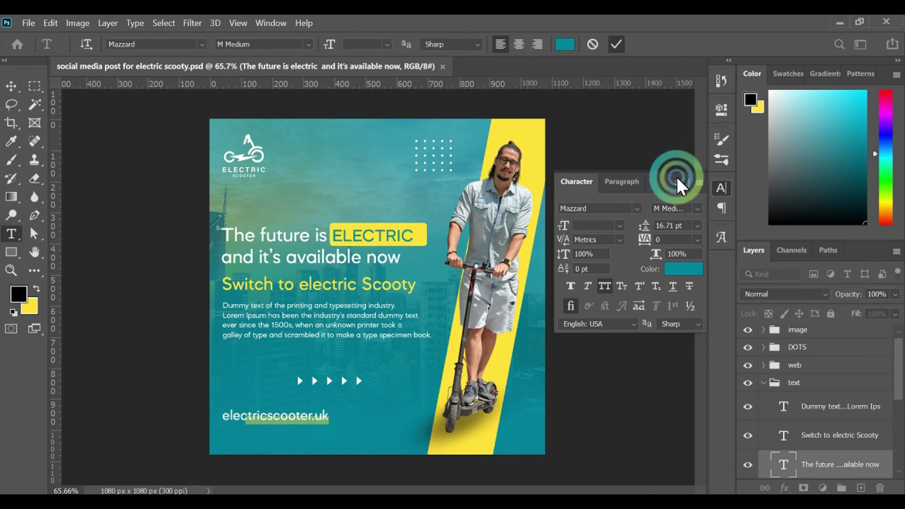
Shrink the yellow rounded rectangle so it fits closely around the word ELECTRIC
{"action": "left_click", "coordinate": [11, 86]}
{"action": "left_click", "coordinate": [422, 238]}
{"action": "left_click", "coordinate": [172, 43]}
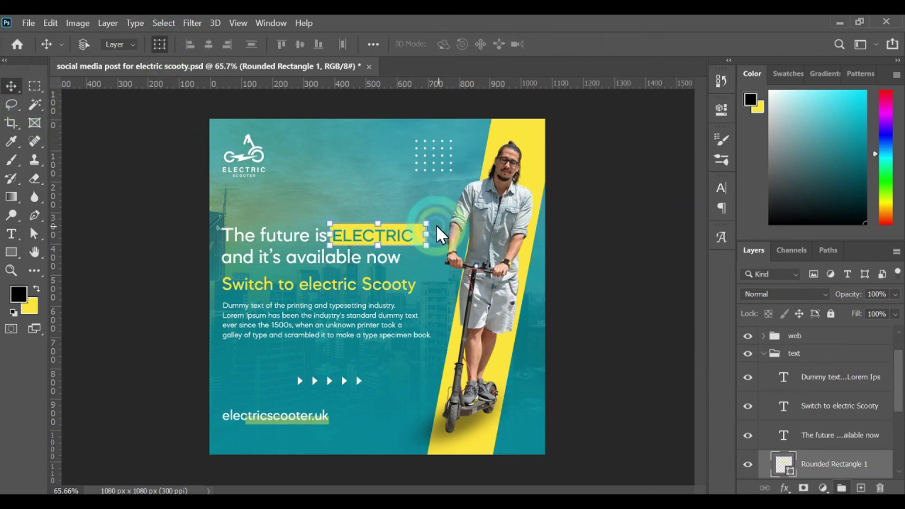
{"action": "left_click_drag", "start_coordinate": [427, 224], "coordinate": [417, 227]}
{"action": "left_click", "coordinate": [665, 44]}
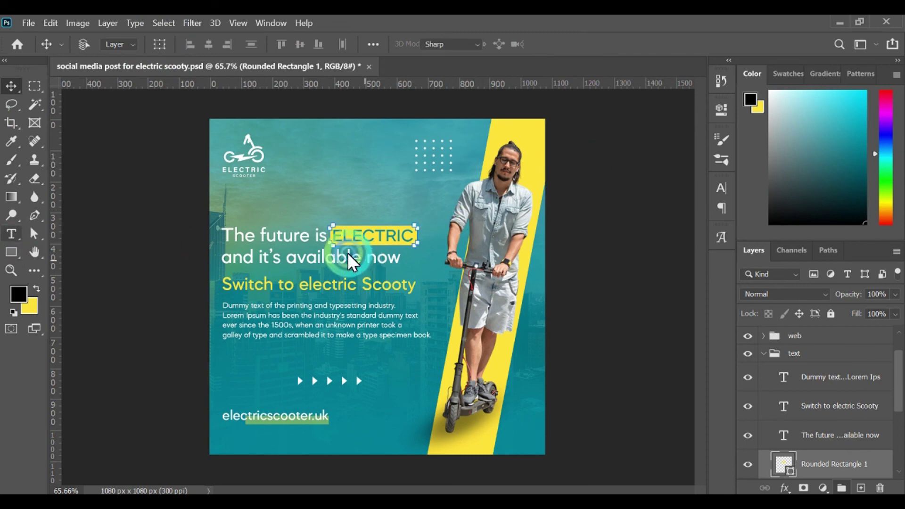
Change the word ELECTRIC in the headline to a heavier Mazzard font style
{"action": "double_click", "coordinate": [404, 237]}
{"action": "left_click", "coordinate": [721, 188]}
{"action": "left_click", "coordinate": [697, 209]}
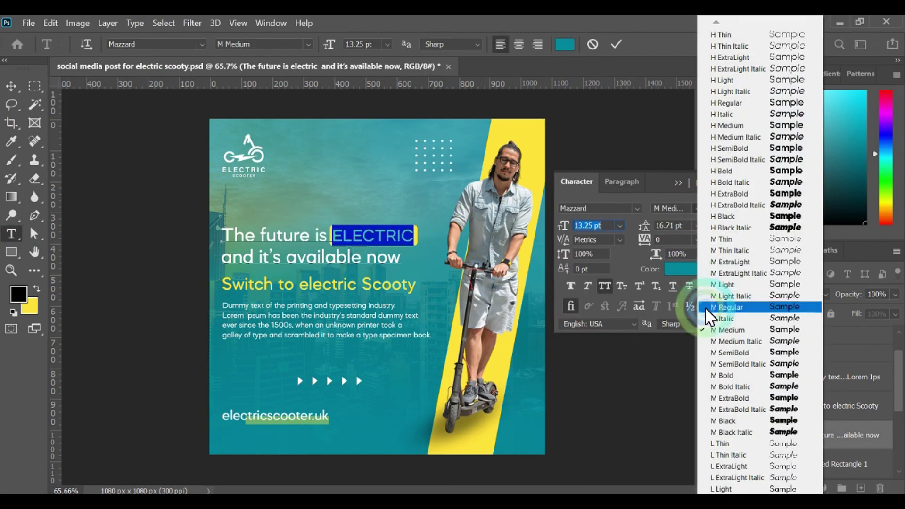
{"action": "left_click", "coordinate": [711, 299]}
{"action": "left_click", "coordinate": [616, 44]}
{"action": "left_click", "coordinate": [668, 182]}
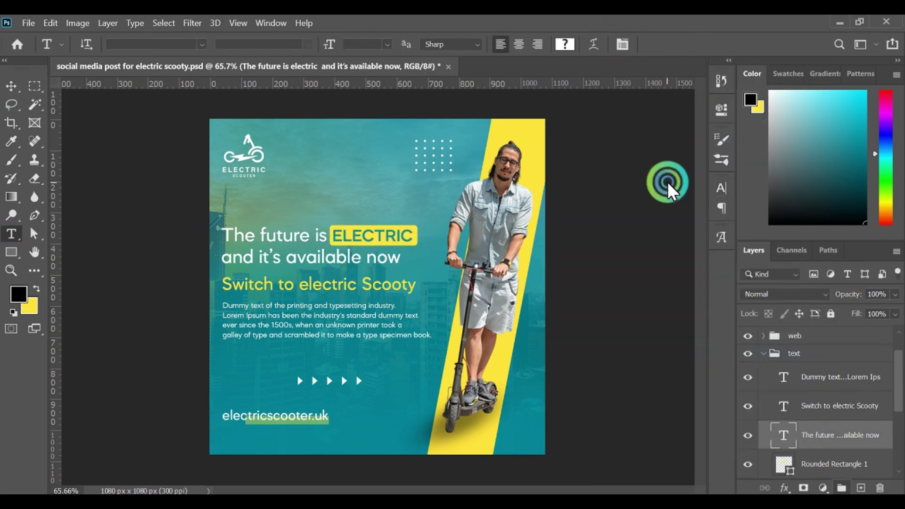
{"action": "key", "text": "v"}
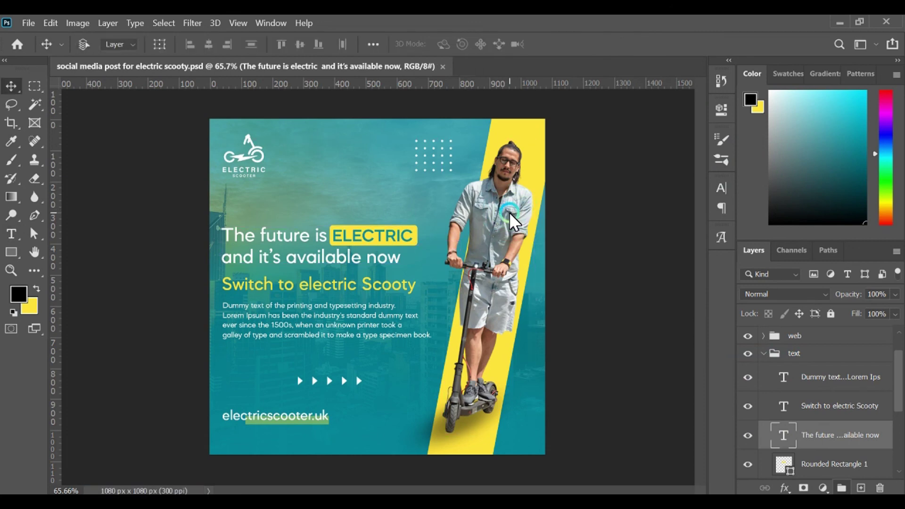
Save a copy of the finished post in JPEG format in the Downloads folder
{"action": "left_click", "coordinate": [35, 27]}
{"action": "left_click", "coordinate": [90, 188]}
{"action": "left_click", "coordinate": [295, 265]}
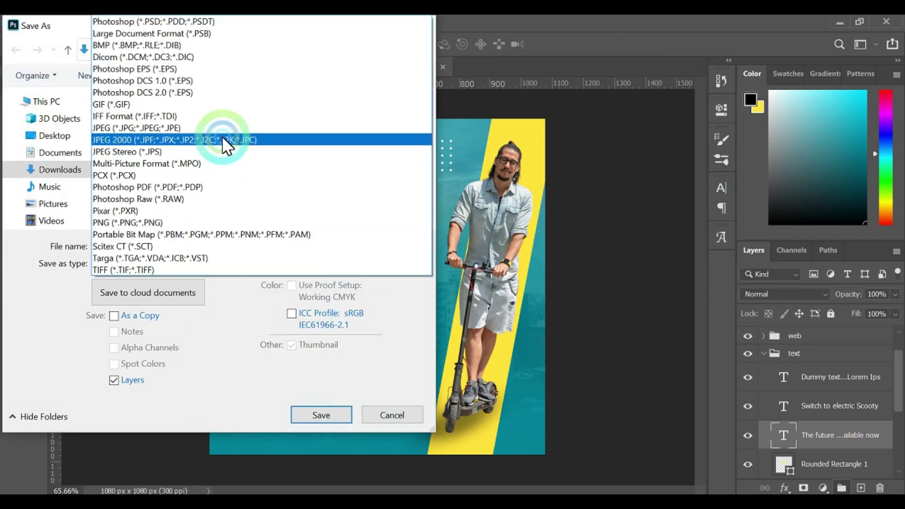
{"action": "left_click", "coordinate": [222, 129]}
{"action": "left_click", "coordinate": [523, 124]}
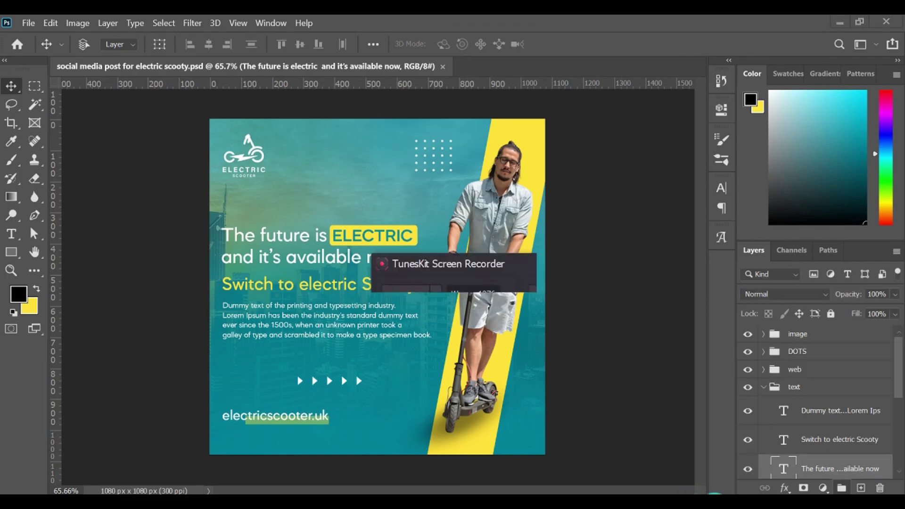
{"action": "left_click", "coordinate": [420, 274]}
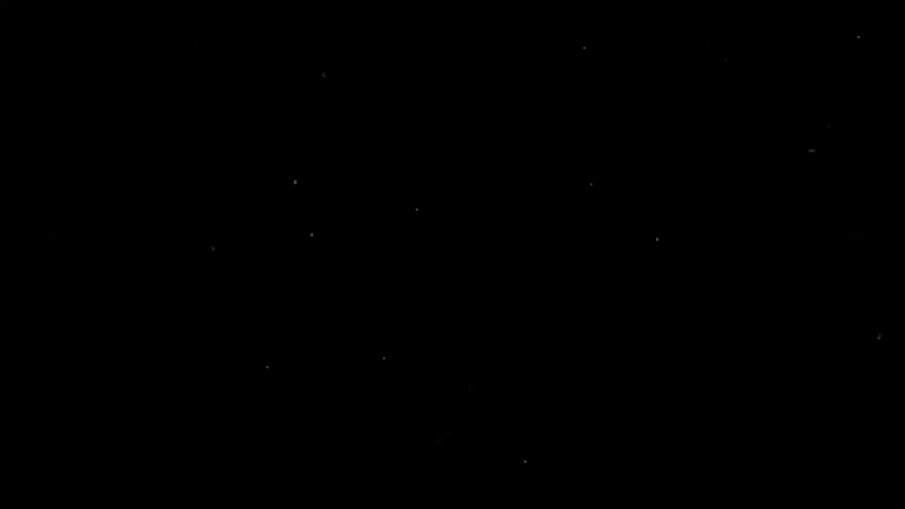